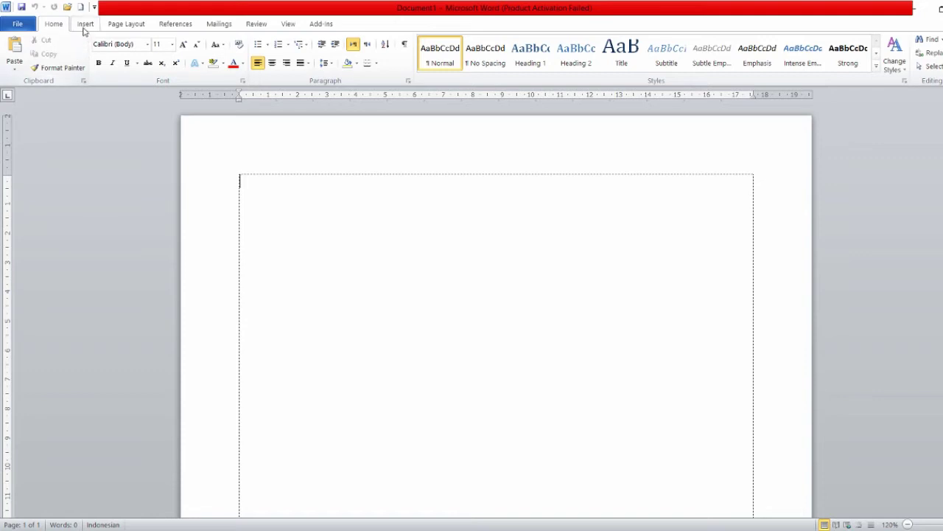
Browse the built-in Text Box designs and close the gallery without inserting one
click(85, 27)
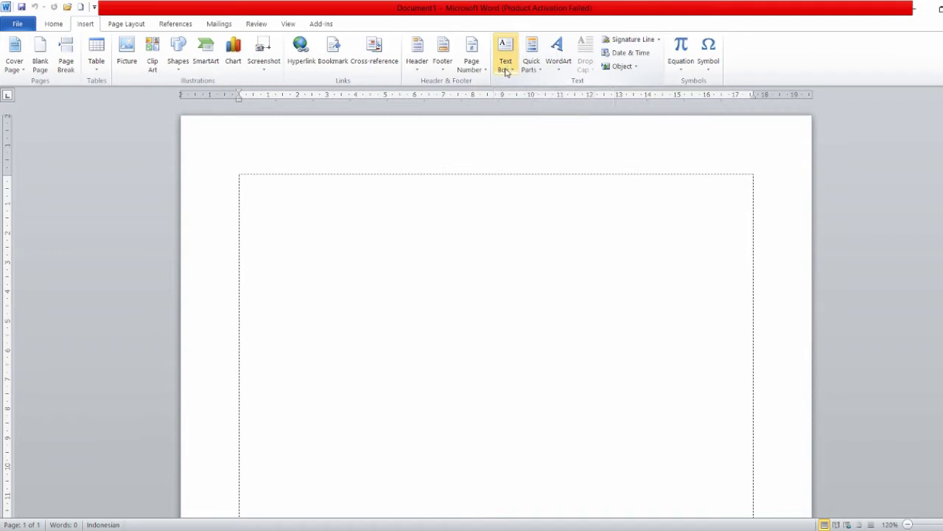
click(507, 70)
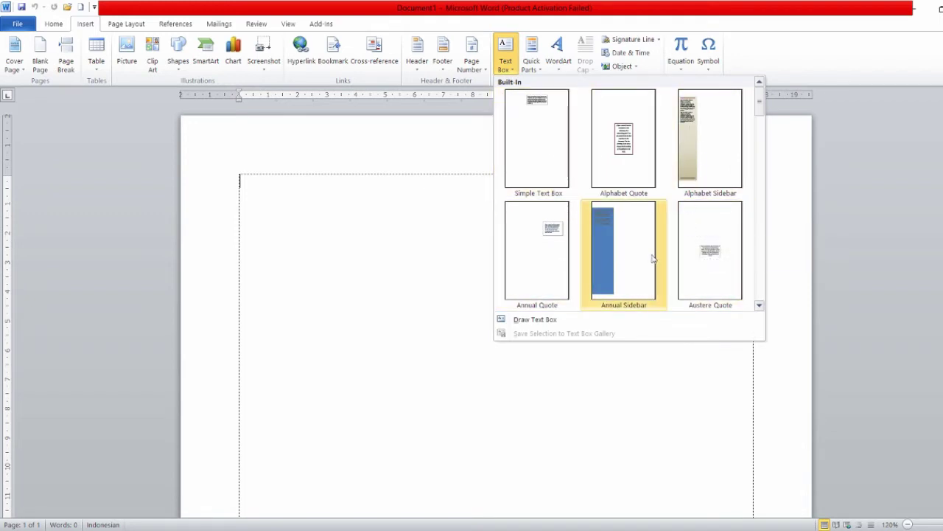
scroll(616, 243, down, 5)
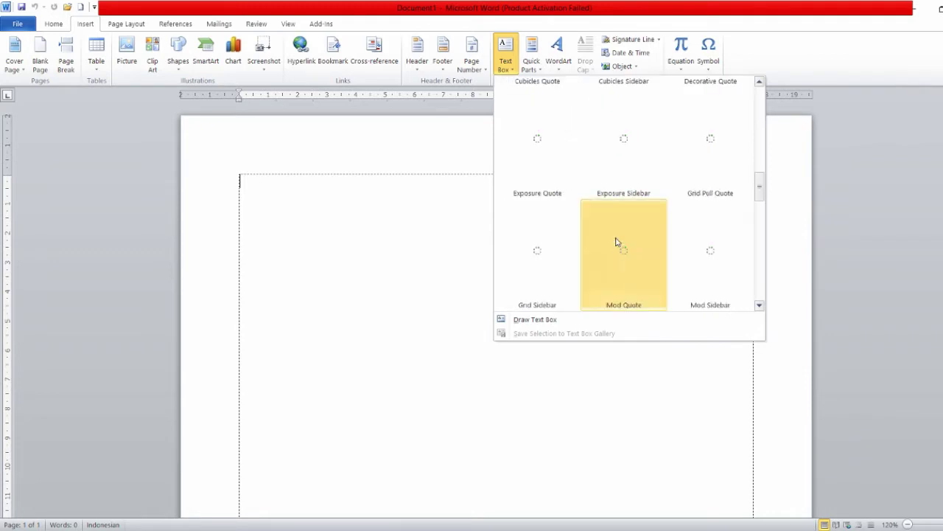
scroll(612, 204, up, 5)
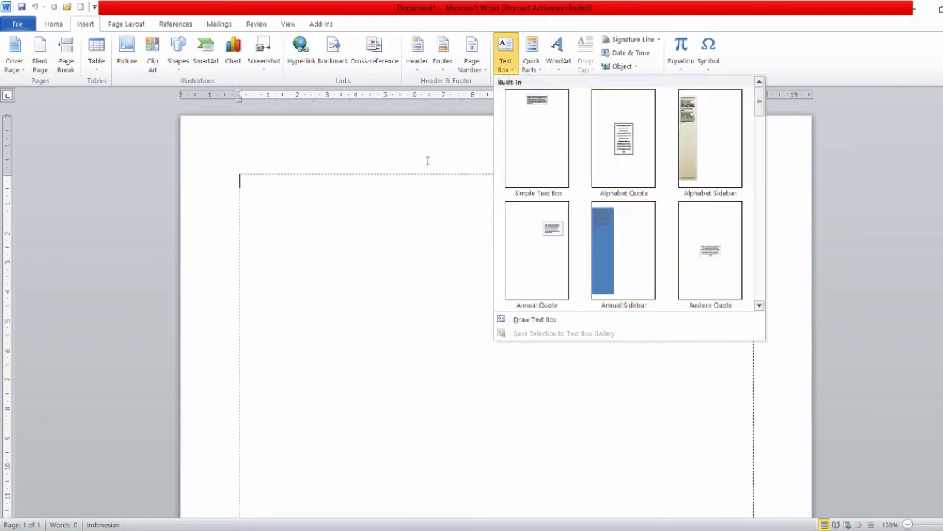
click(438, 190)
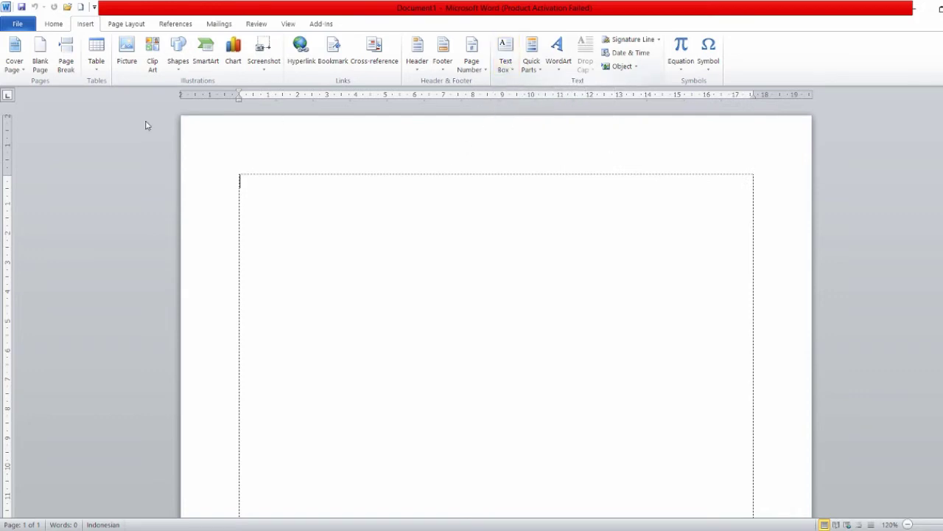
click(180, 66)
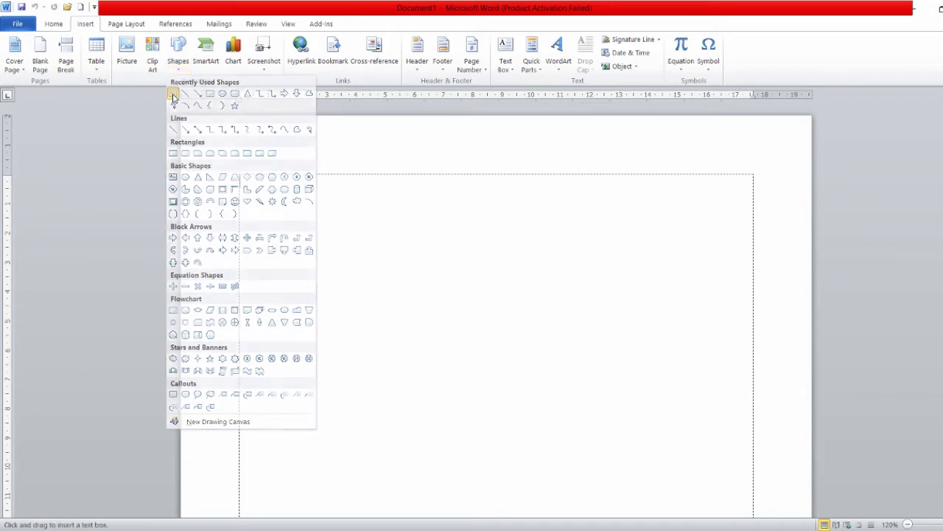
click(174, 94)
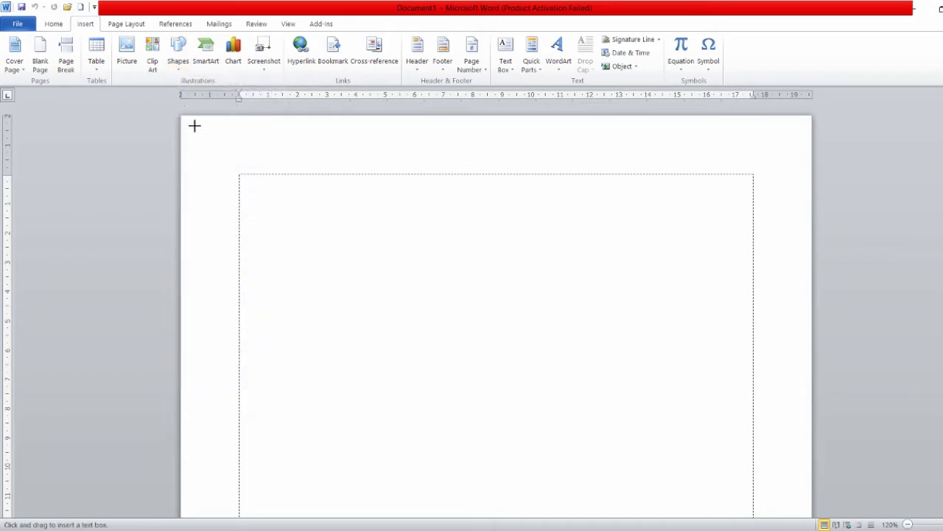
click(179, 67)
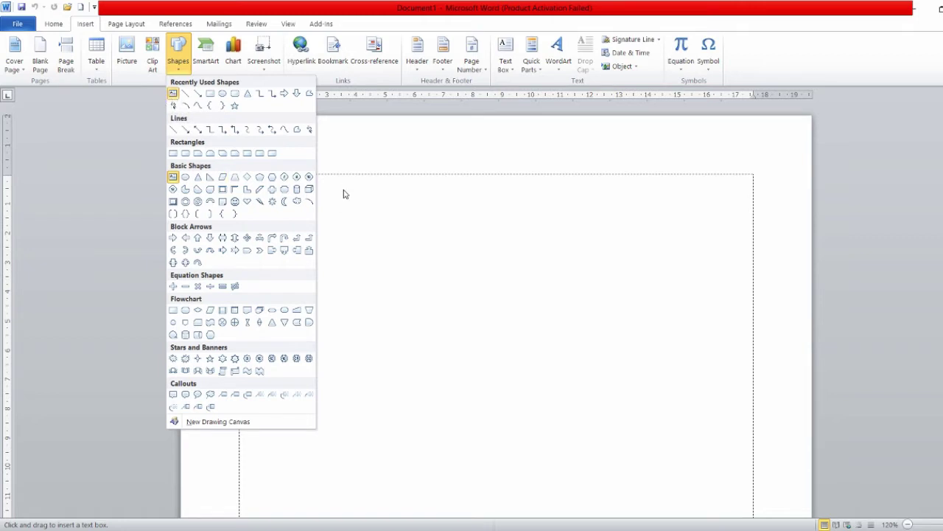
mouse_move(299, 172)
mouse_down()
mouse_move(734, 263)
mouse_move(674, 248)
mouse_up()
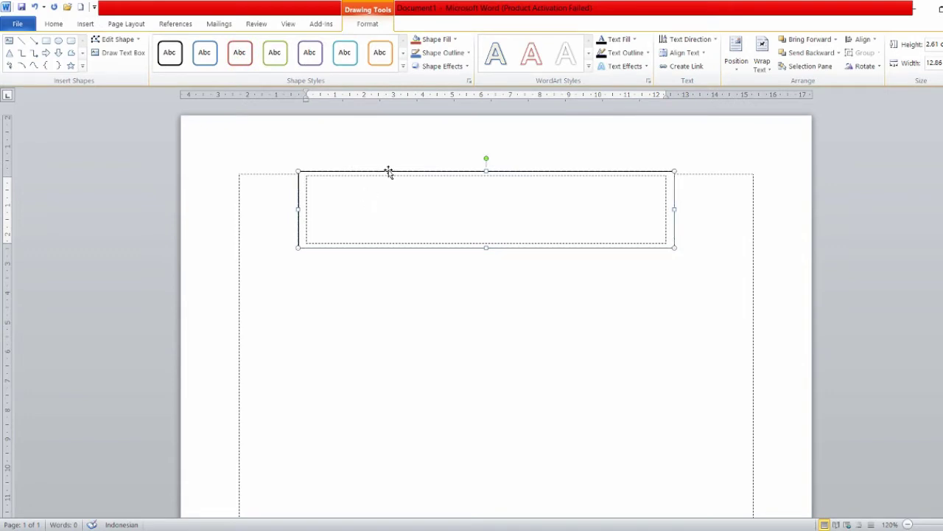
drag(388, 171, 388, 183)
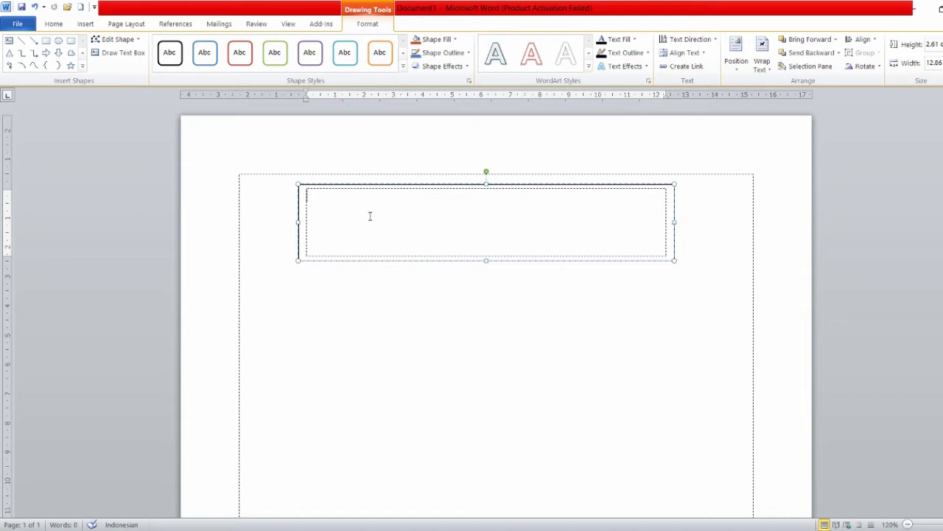
click(533, 185)
key(Delete)
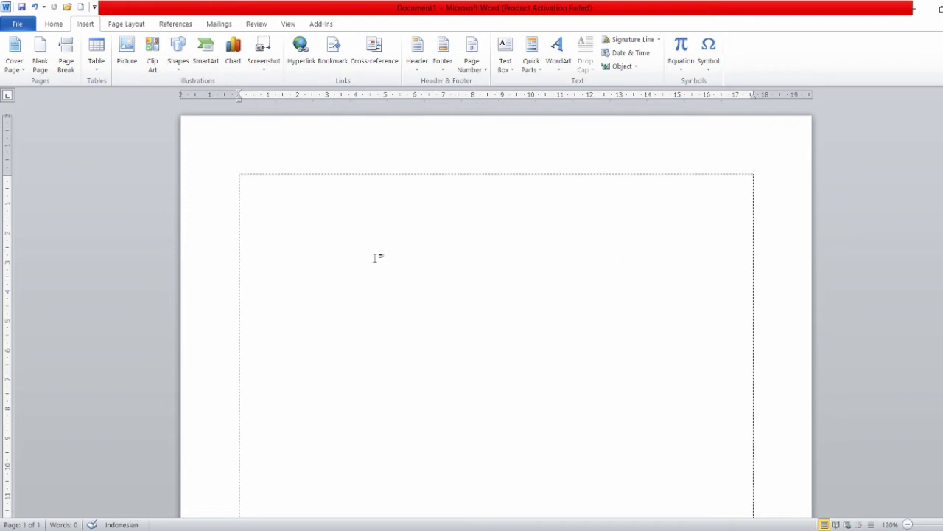
Scroll the Built-In text box gallery down to the Pinstripes Sidebar and quote designs
click(506, 67)
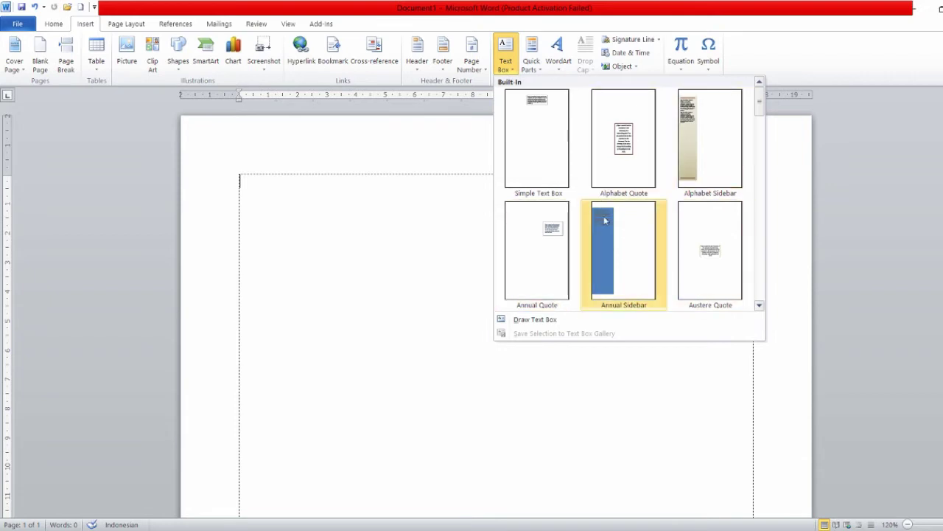
scroll(607, 219, down, 3)
scroll(609, 206, down, 5)
scroll(612, 190, up, 8)
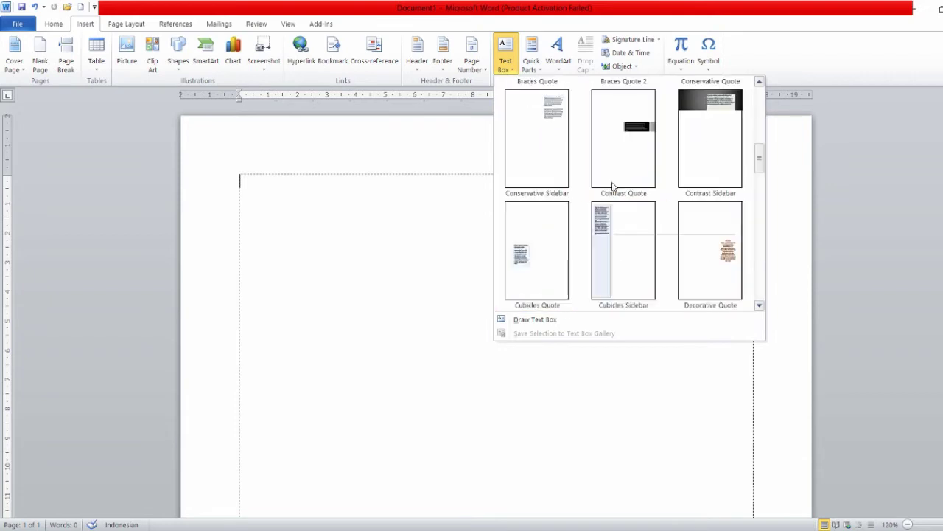
scroll(612, 184, up, 5)
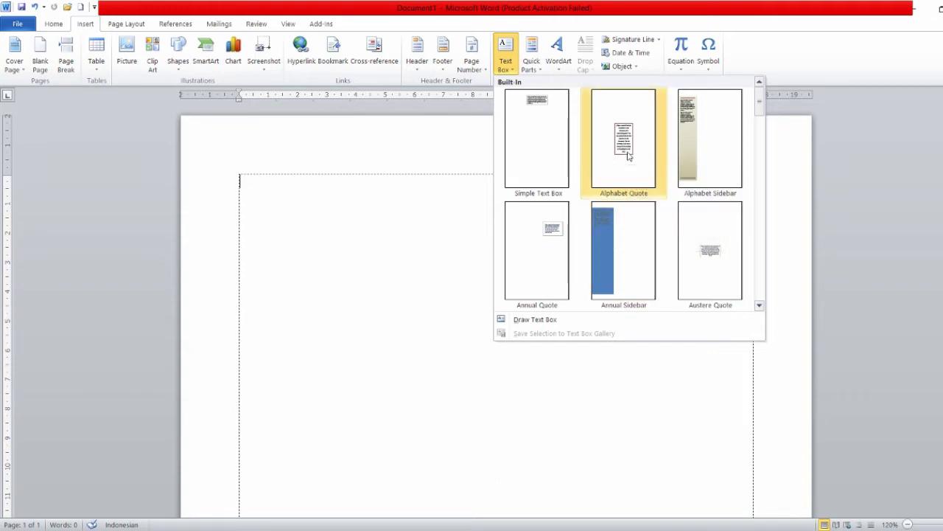
scroll(624, 230, down, 5)
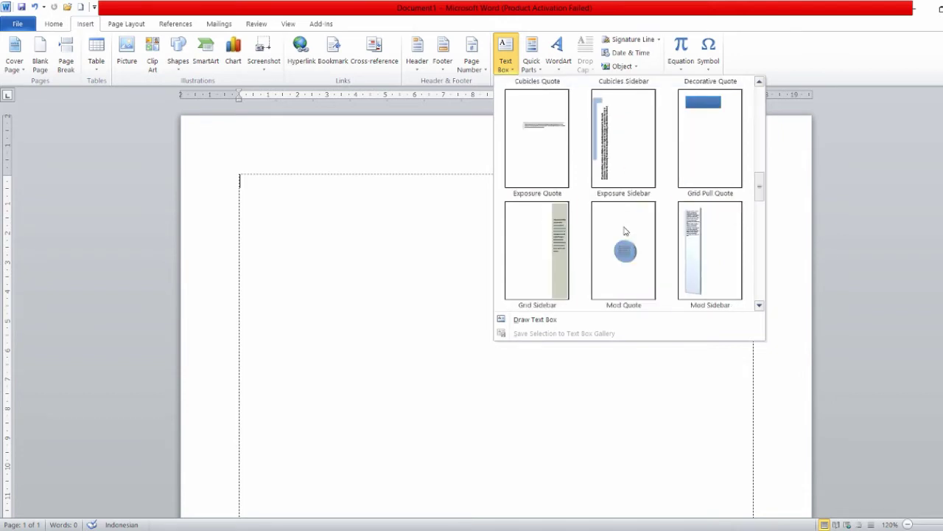
scroll(624, 229, up, 5)
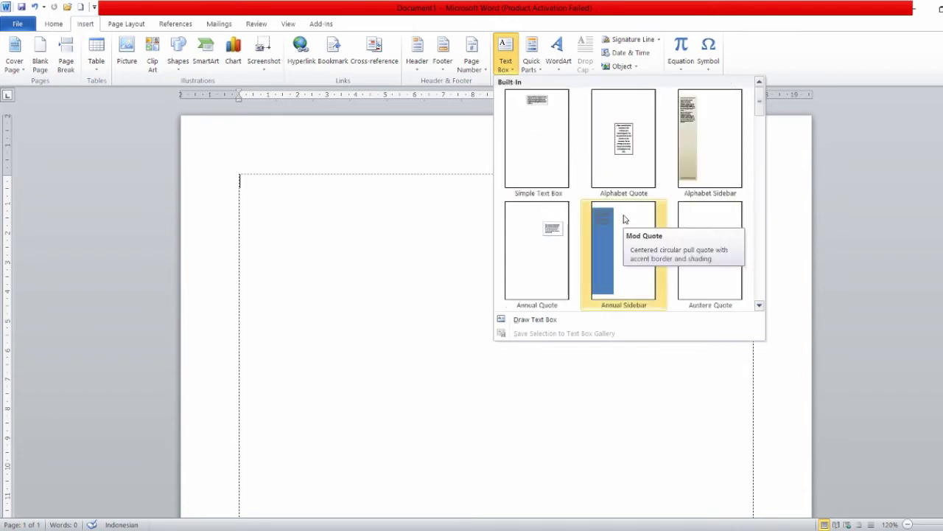
scroll(623, 217, down, 5)
scroll(624, 214, down, 4)
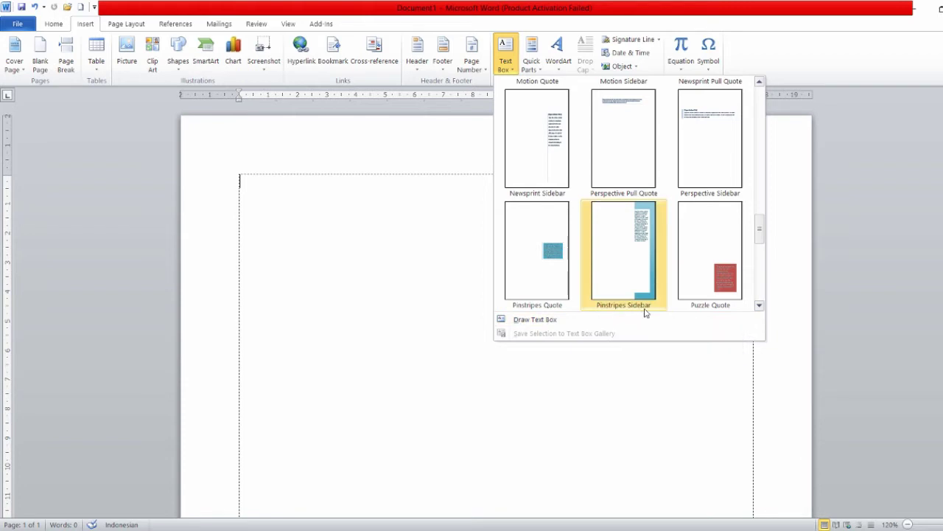
Insert the Pinstripes Sidebar text box onto the page
click(623, 259)
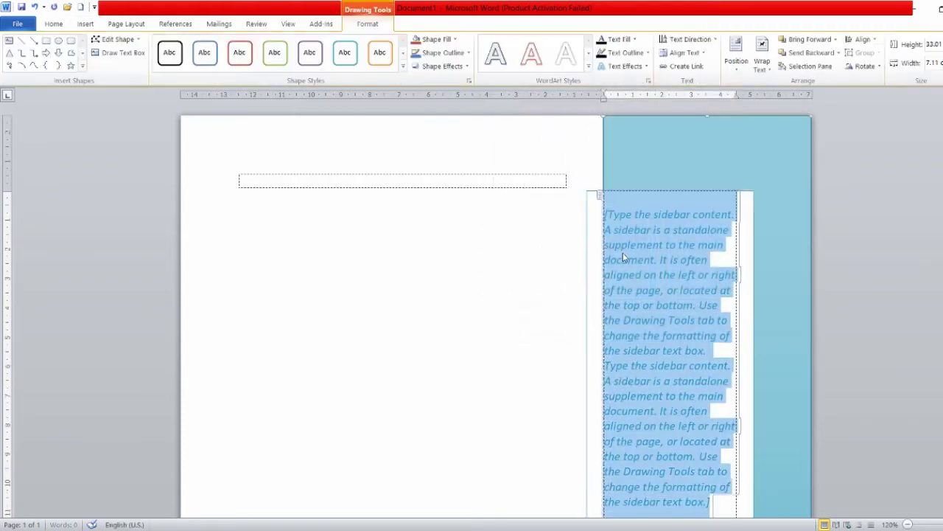
scroll(651, 328, down, 4)
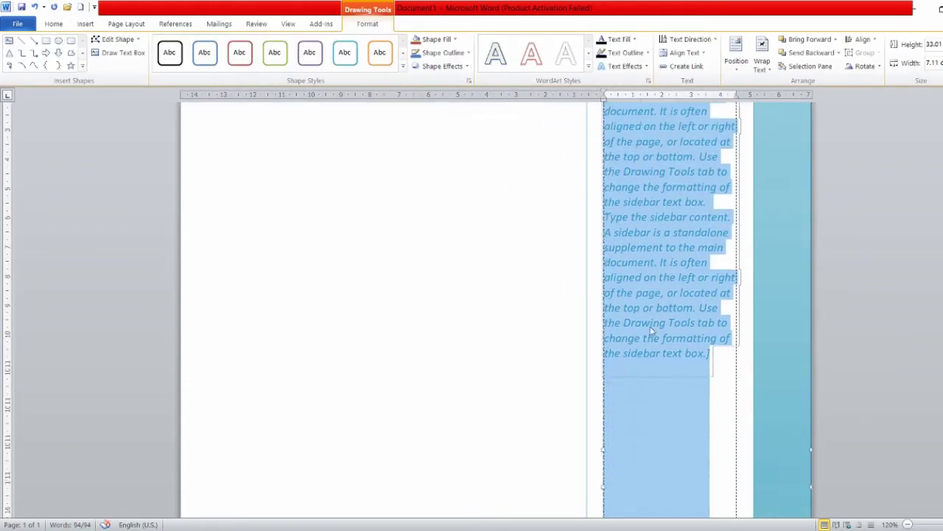
scroll(651, 322, down, 3)
scroll(651, 322, down, 4)
scroll(652, 339, down, 3)
scroll(652, 336, up, 3)
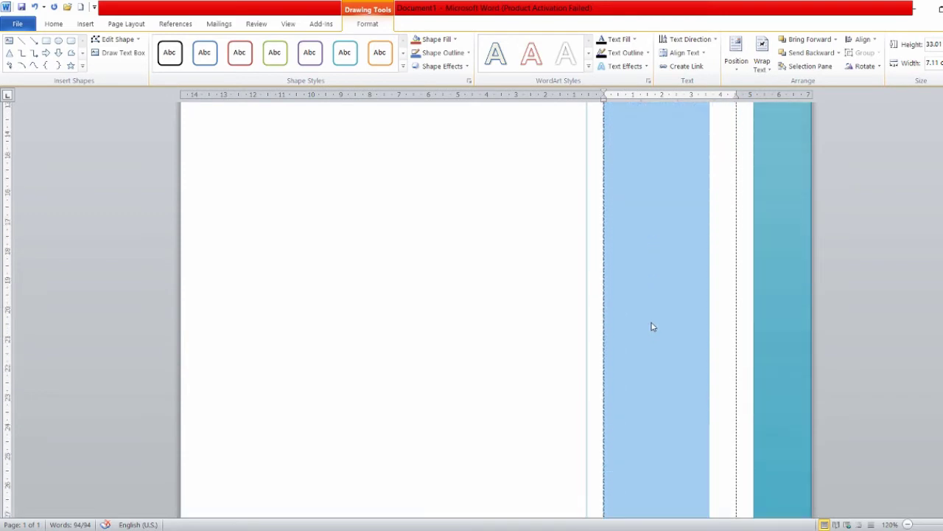
scroll(652, 327, up, 3)
scroll(653, 326, up, 4)
scroll(647, 294, up, 3)
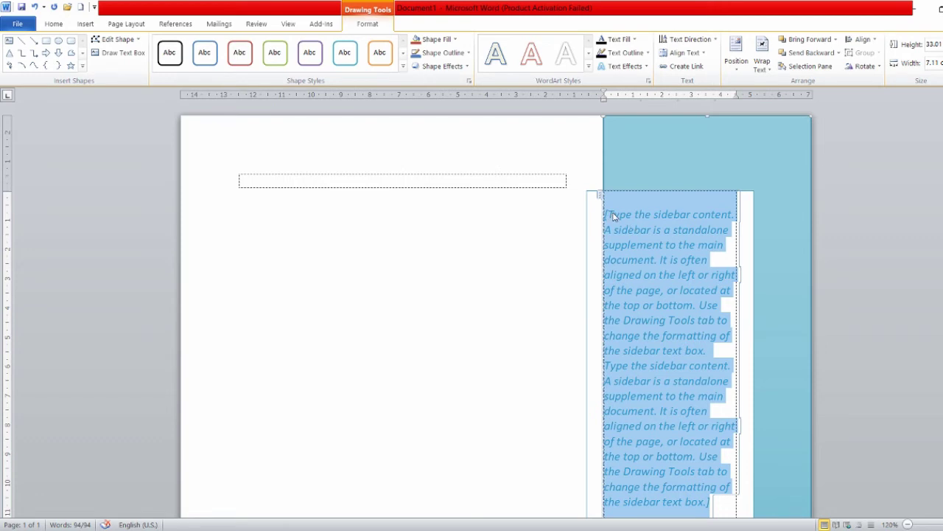
scroll(648, 336, down, 1)
scroll(653, 332, down, 4)
scroll(656, 317, up, 2)
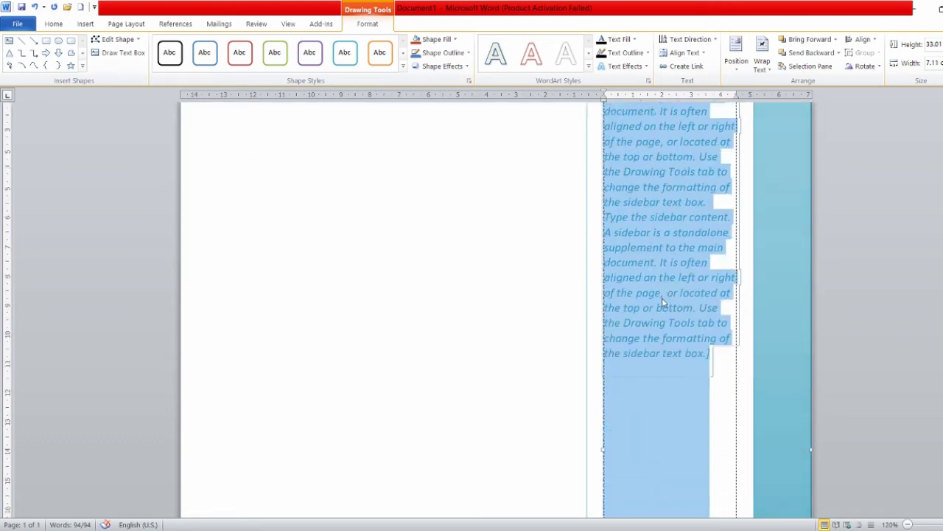
scroll(663, 292, up, 3)
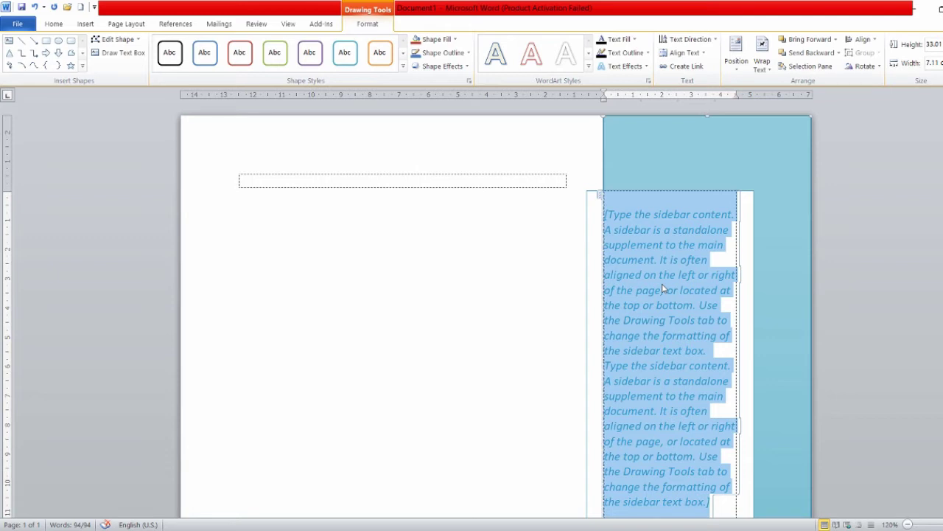
Replace the sidebar's placeholder text with 'hhhhh' and place the cursor in the empty top box
key(Delete)
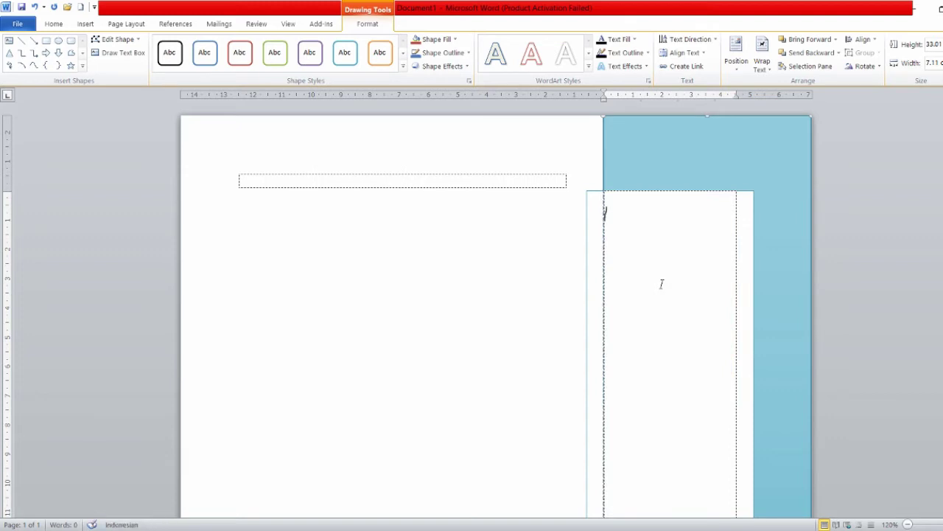
text(hhhhh)
scroll(640, 279, down, 5)
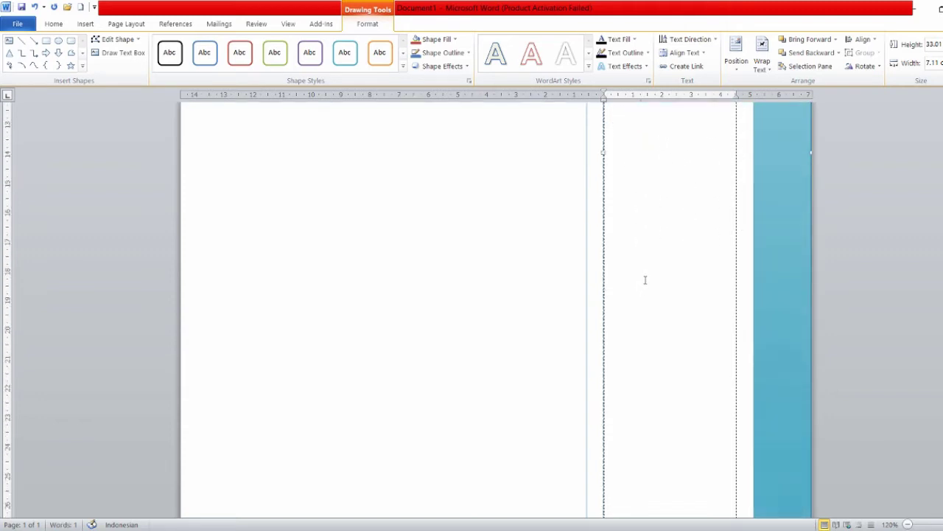
scroll(642, 280, down, 5)
scroll(661, 236, up, 5)
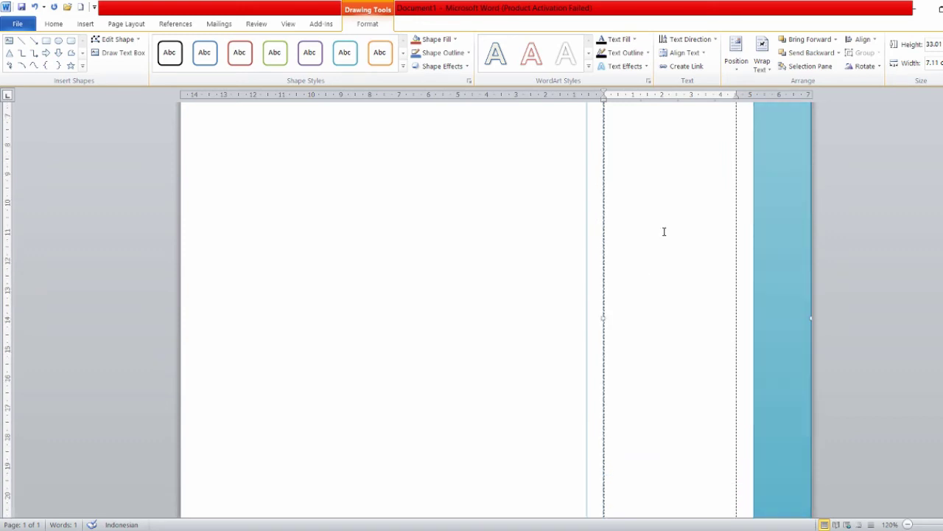
scroll(664, 230, up, 5)
click(551, 186)
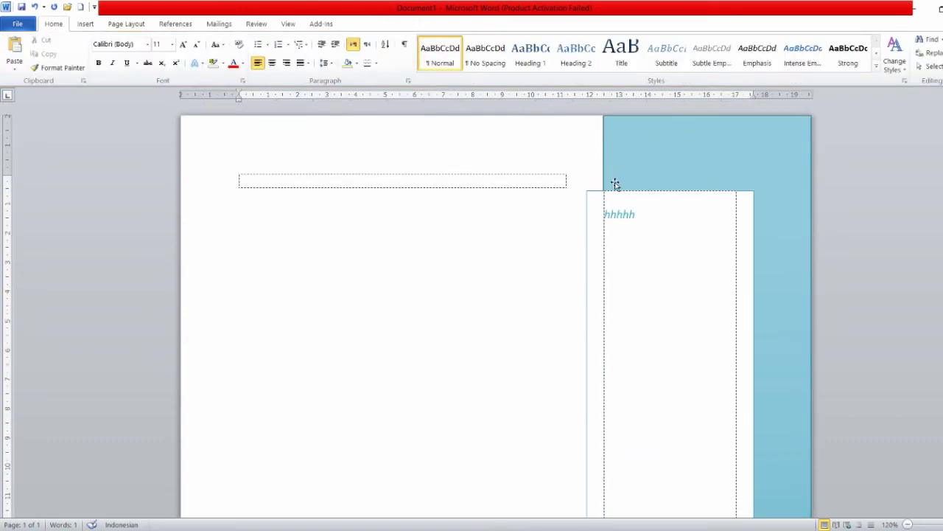
click(85, 24)
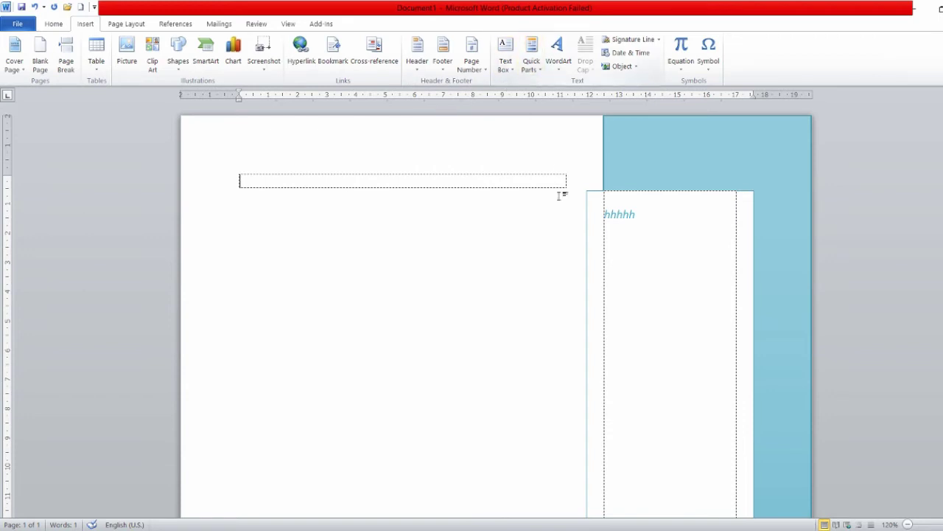
Insert the Annual Sidebar text box with placeholder text down the page's left side
click(508, 72)
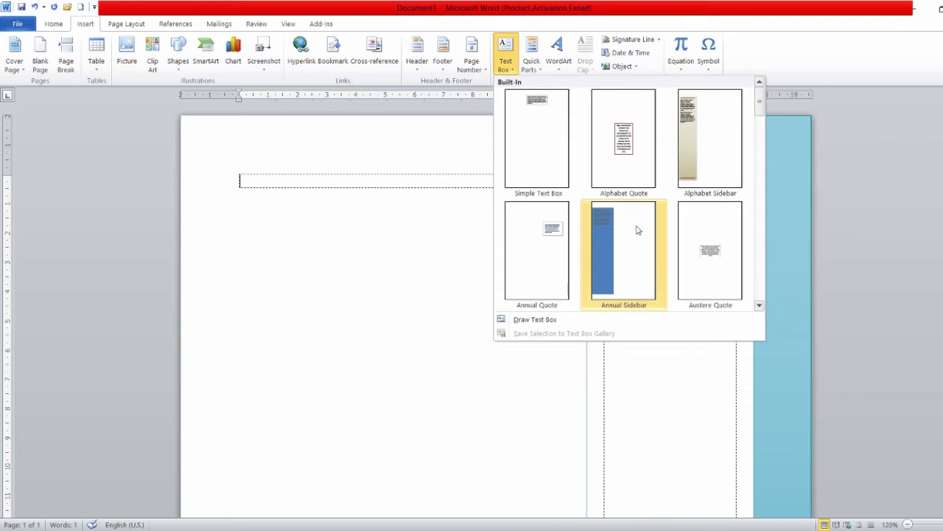
click(704, 384)
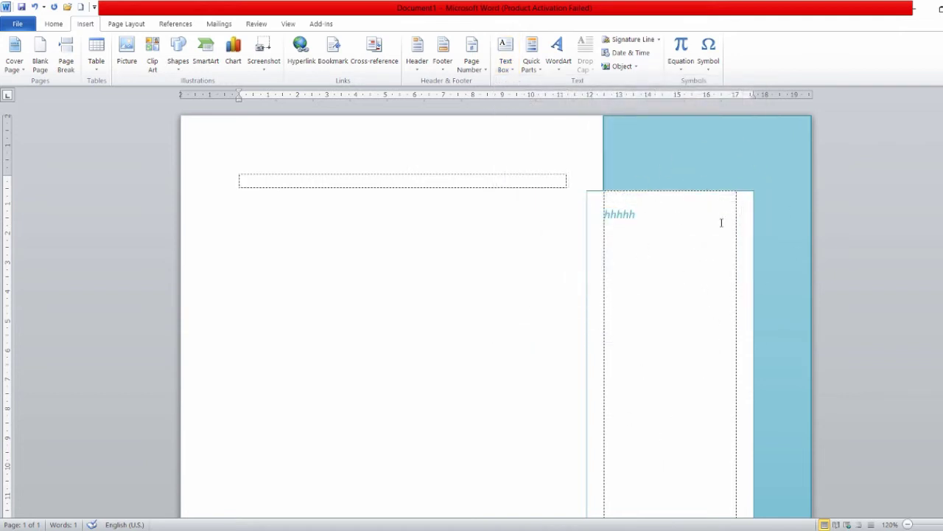
click(505, 68)
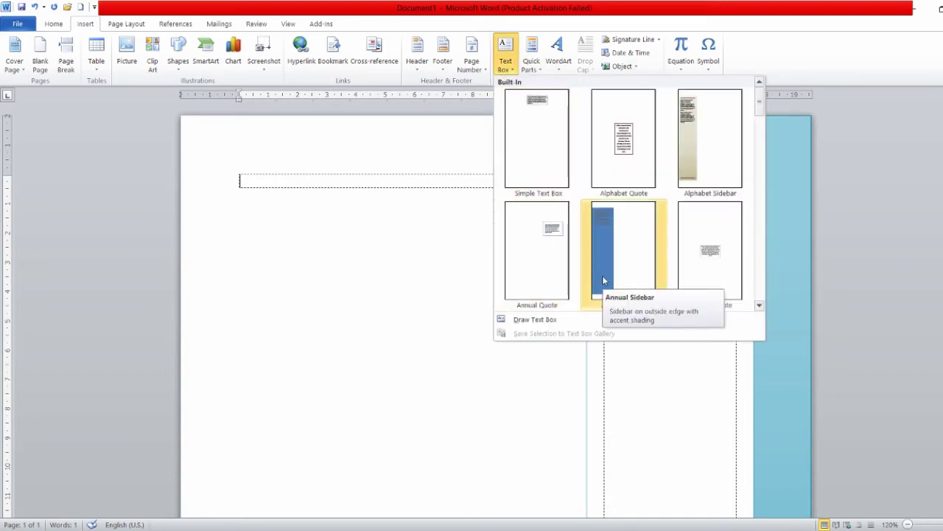
click(615, 261)
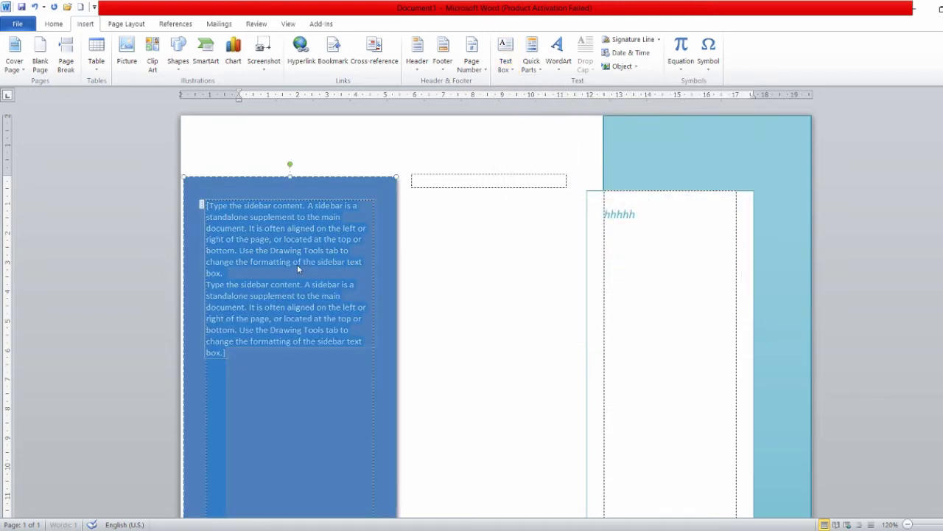
scroll(288, 253, down, 5)
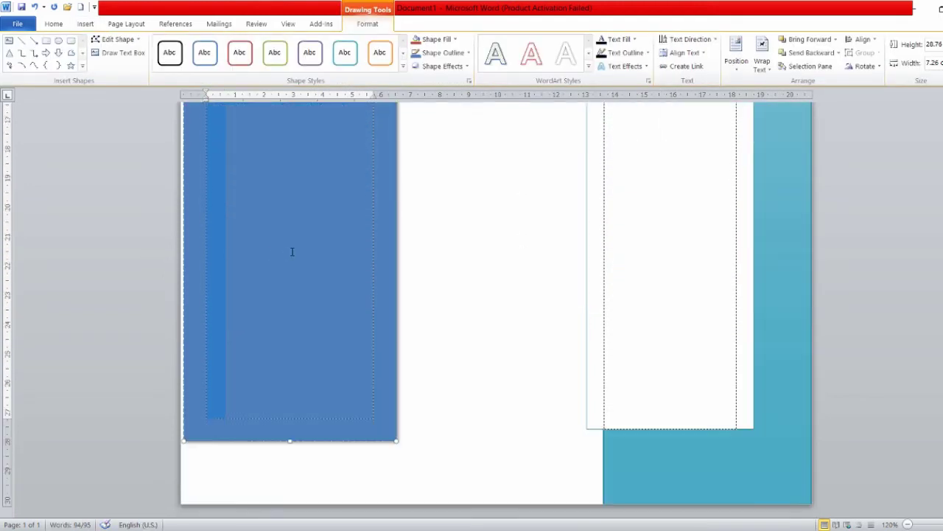
scroll(327, 230, up, 5)
scroll(327, 229, up, 5)
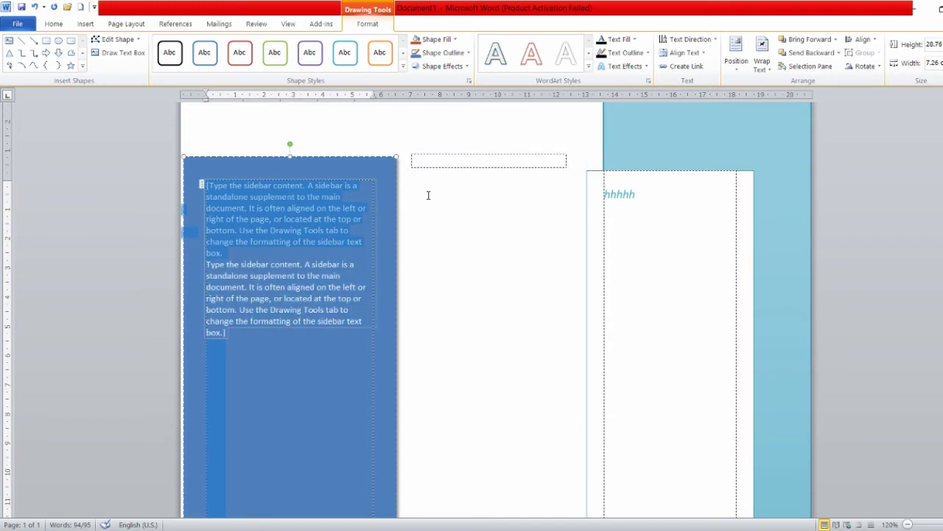
click(444, 223)
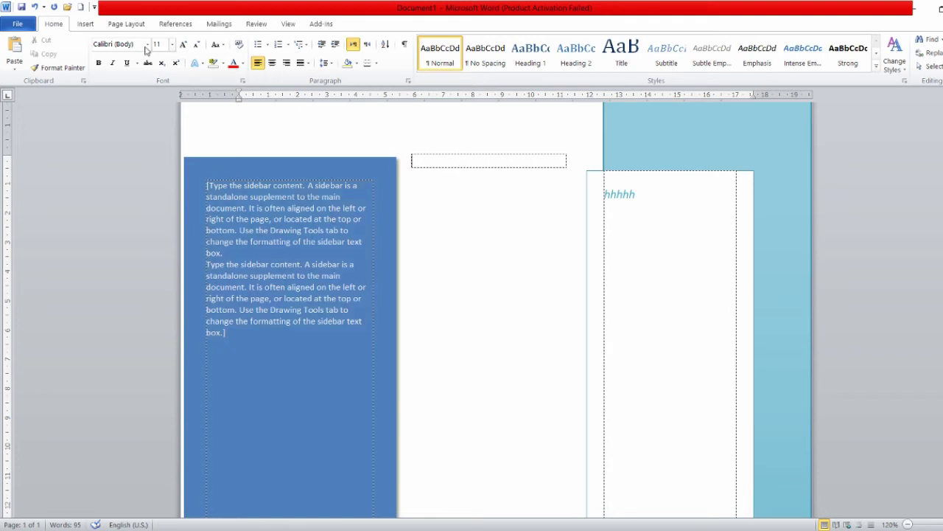
click(85, 24)
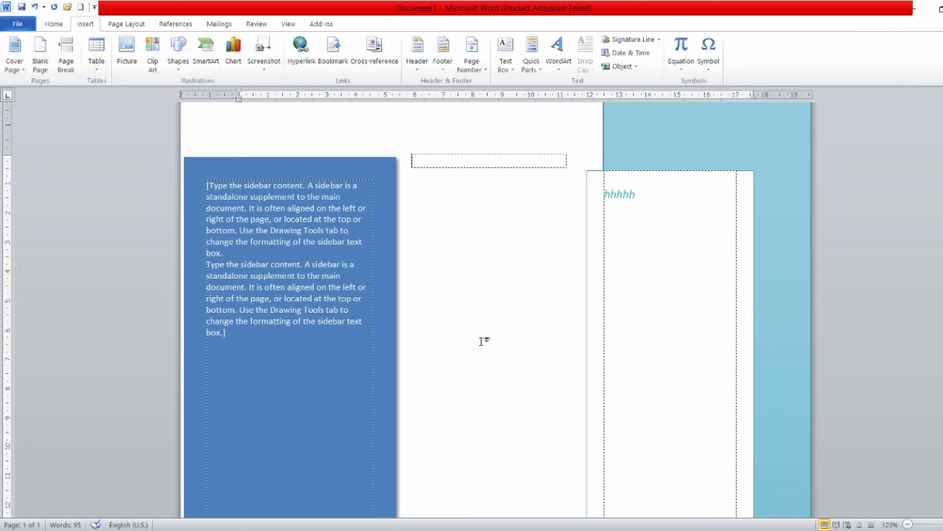
scroll(460, 302, down, 5)
scroll(465, 274, down, 5)
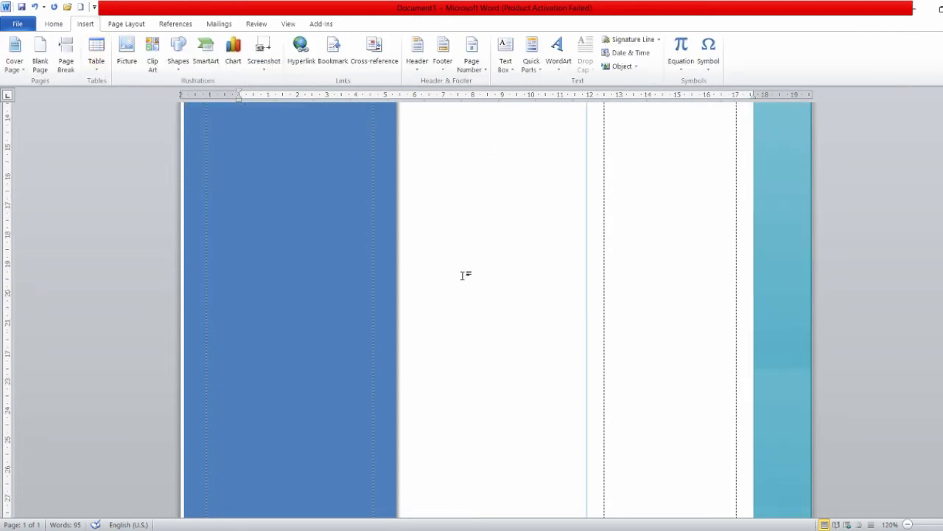
Insert a Mod Quote circle, shrink it slightly, and move it to the top centre between the sidebars
click(505, 56)
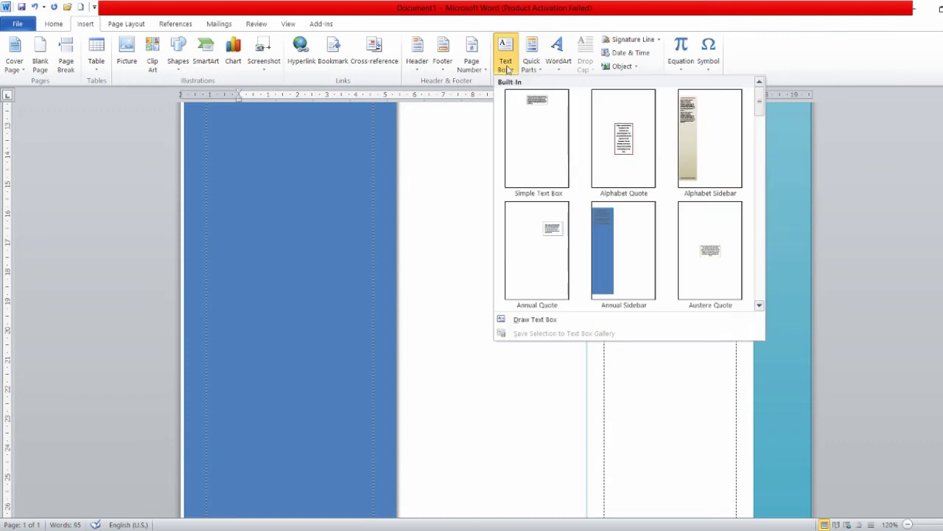
scroll(623, 178, down, 3)
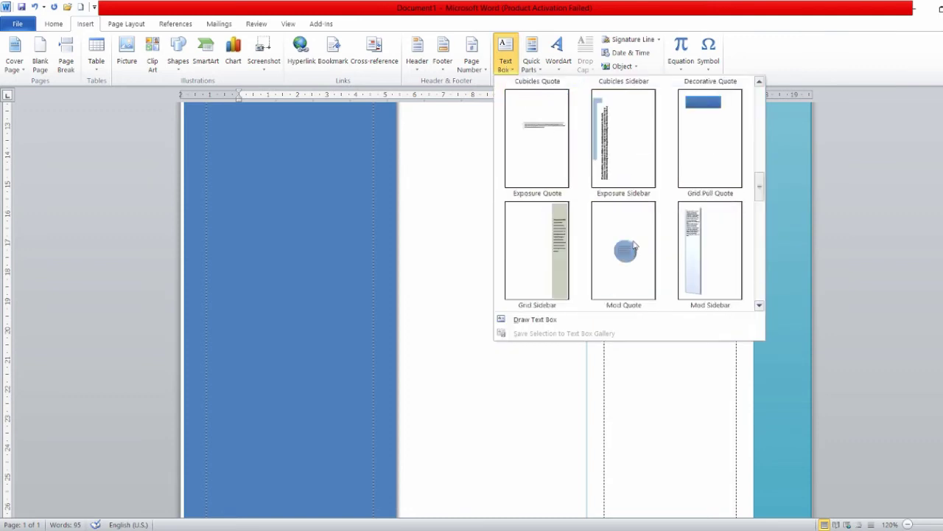
click(618, 269)
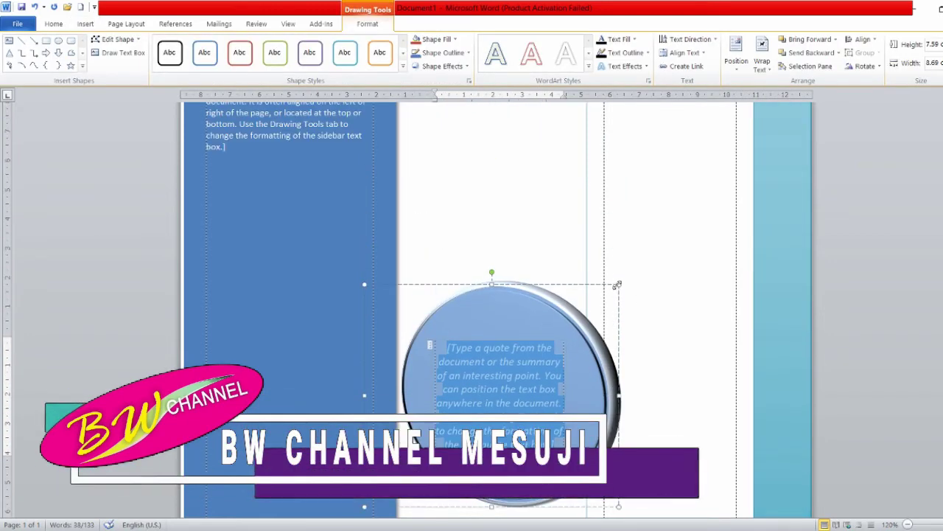
mouse_move(618, 304)
mouse_down()
mouse_move(584, 334)
mouse_move(486, 351)
mouse_move(526, 122)
mouse_up()
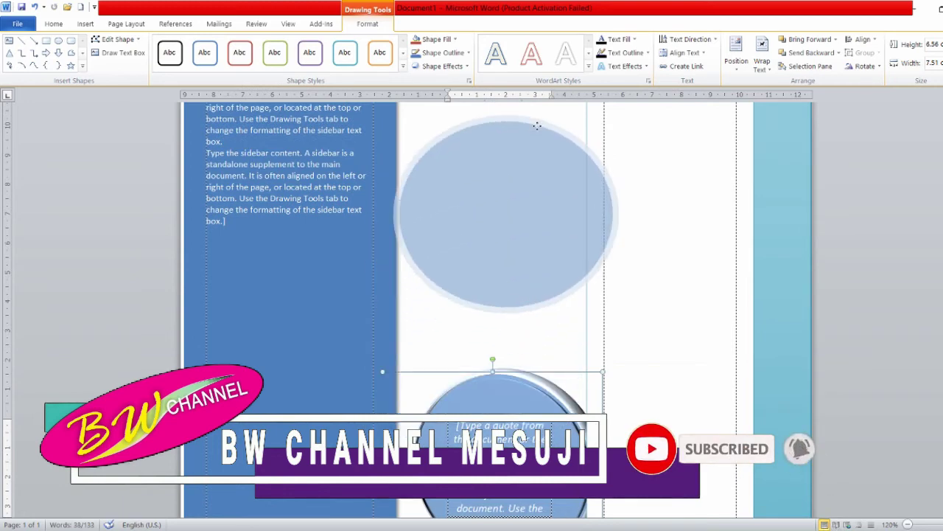
scroll(582, 191, up, 2)
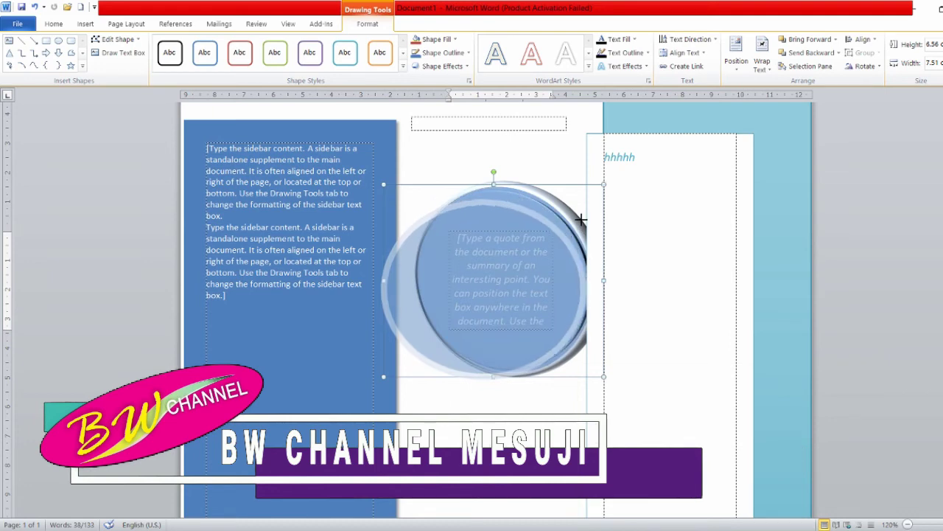
drag(602, 186, 578, 207)
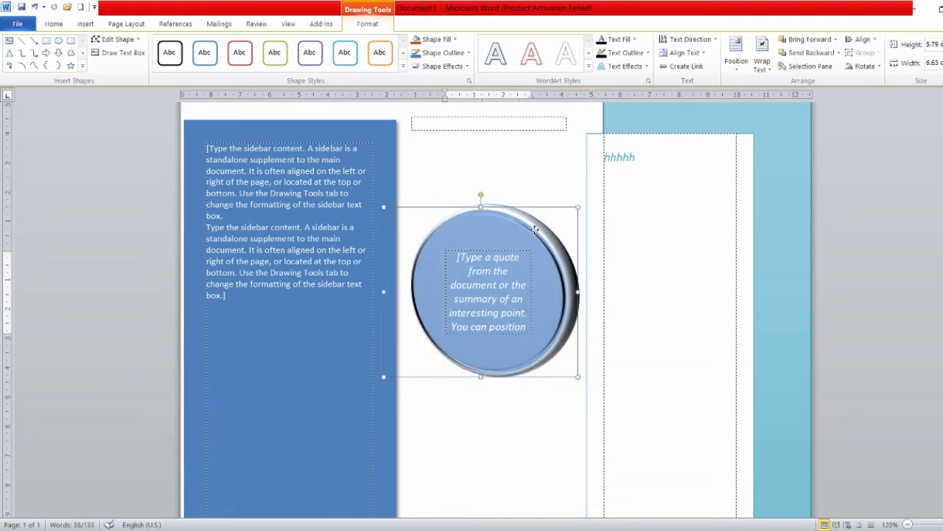
drag(535, 229, 548, 144)
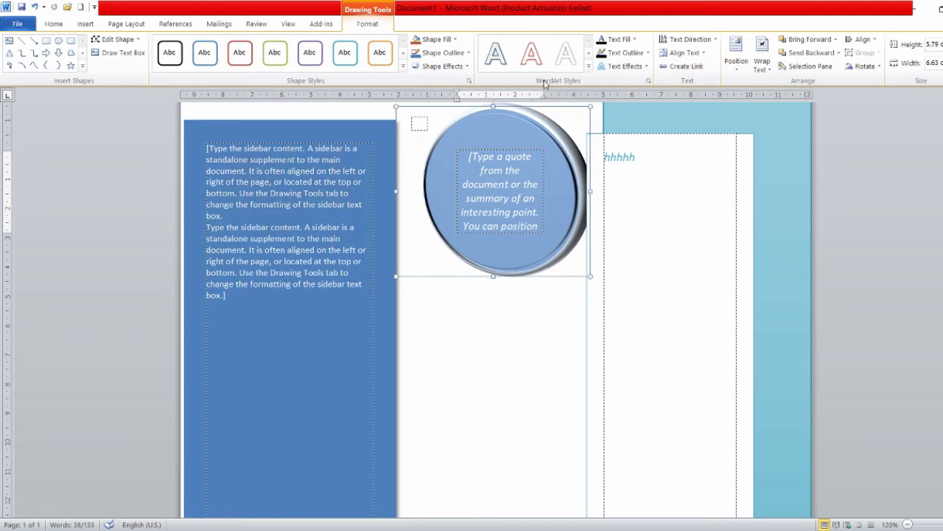
click(646, 67)
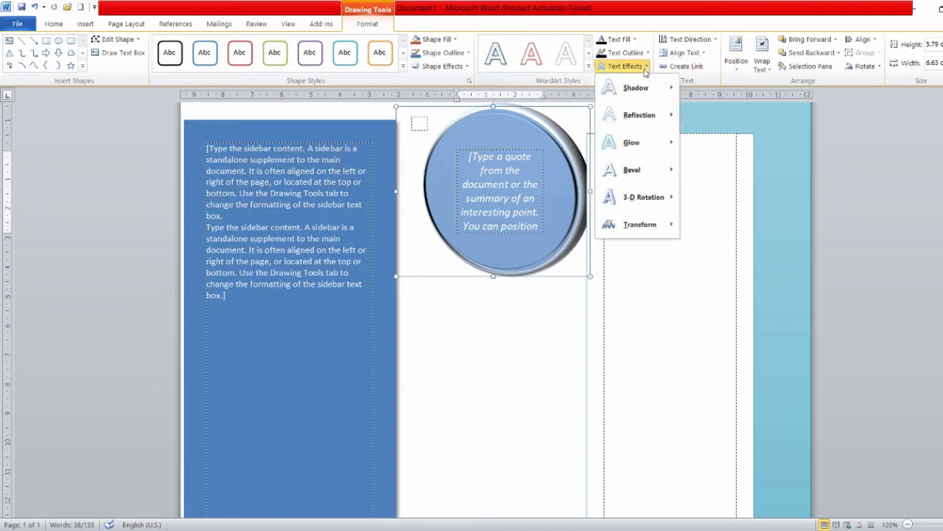
mouse_move(638, 120)
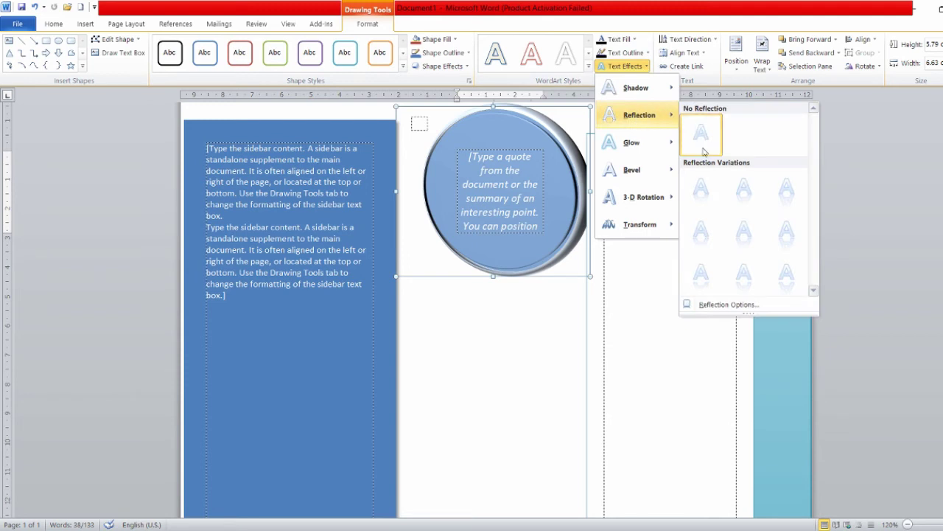
mouse_move(619, 171)
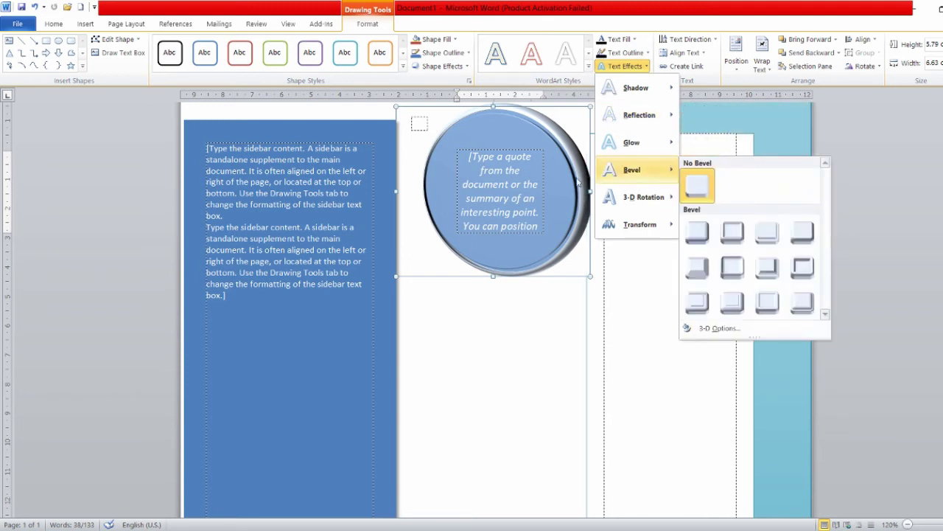
click(463, 330)
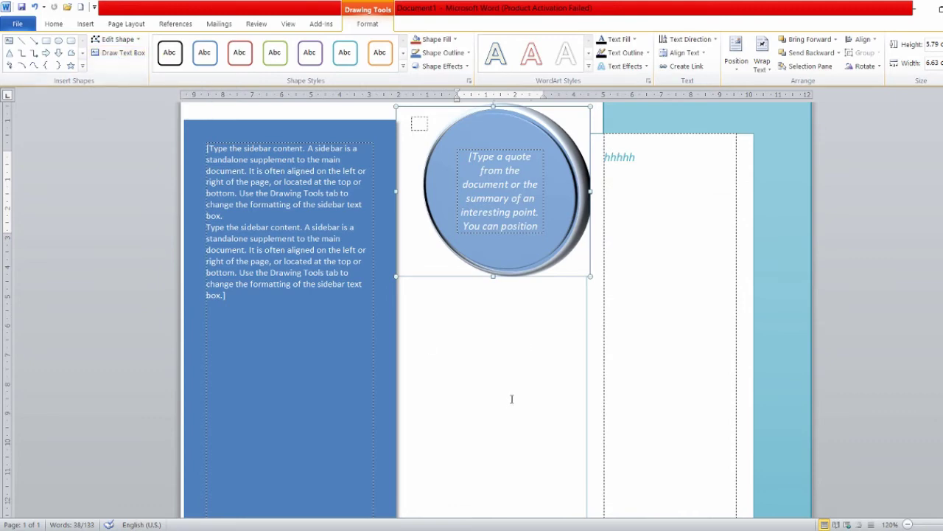
scroll(512, 325, down, 1)
scroll(516, 298, down, 2)
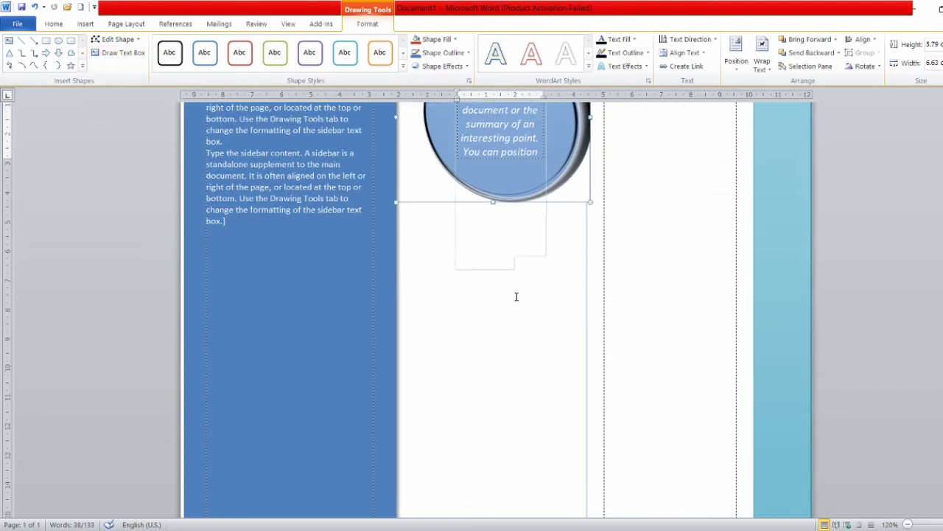
scroll(527, 192, down, 2)
scroll(546, 159, up, 2)
scroll(546, 158, up, 2)
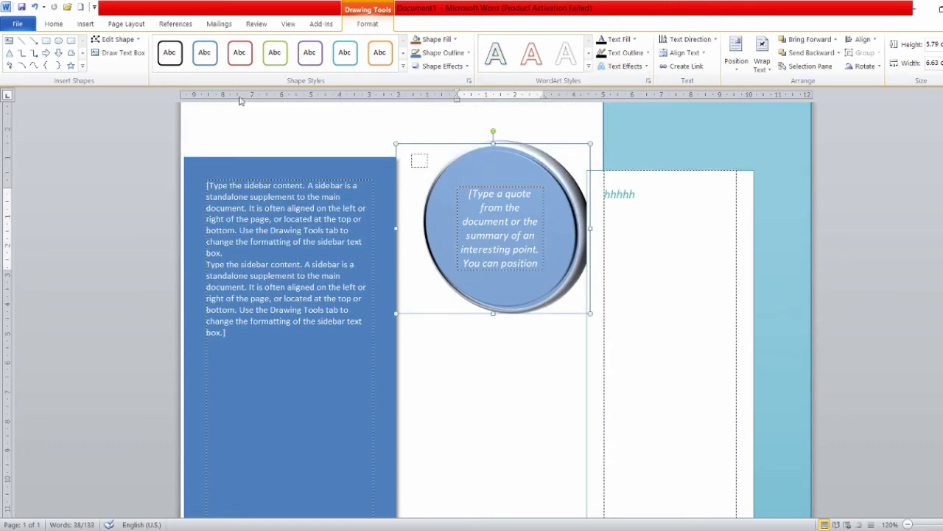
Insert the Exposure Sidebar text box from the Built-In gallery
click(91, 27)
click(507, 65)
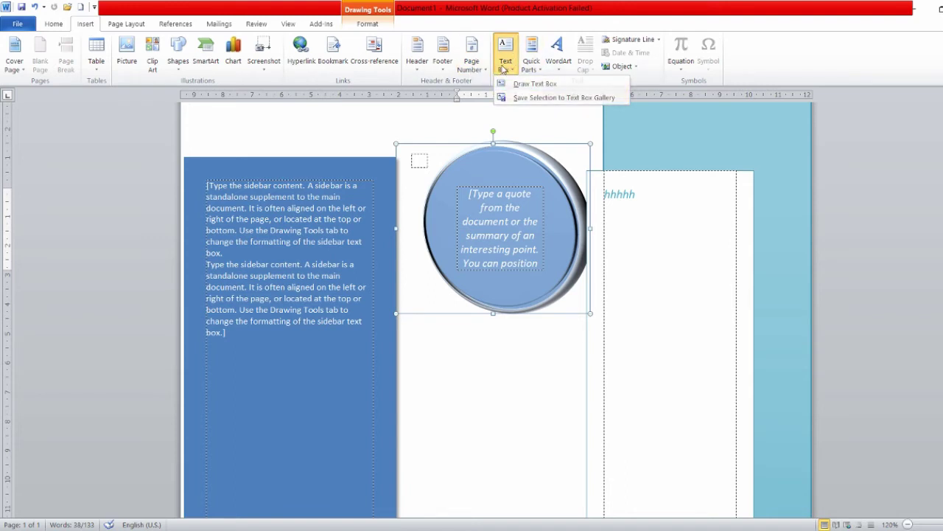
click(532, 84)
click(505, 71)
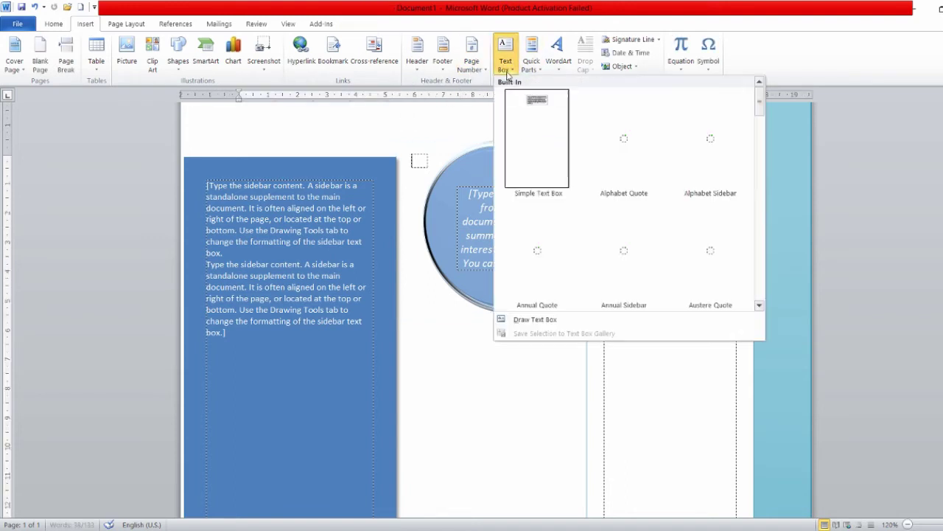
scroll(608, 259, down, 3)
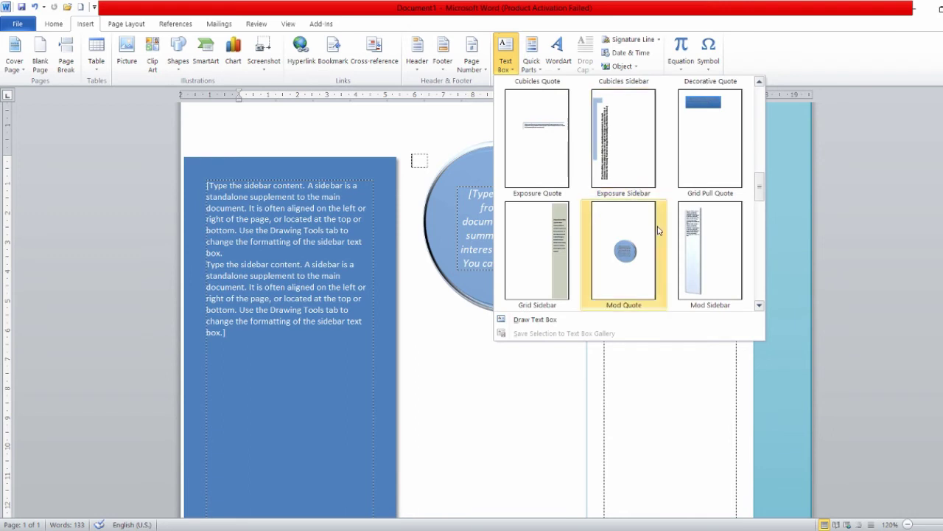
scroll(658, 231, down, 1)
scroll(659, 230, down, 1)
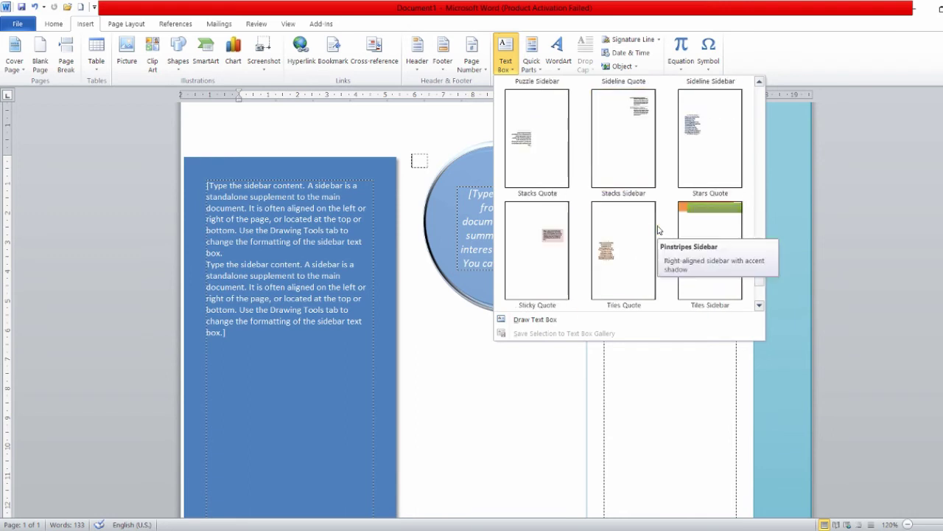
scroll(628, 251, up, 1)
scroll(628, 254, up, 1)
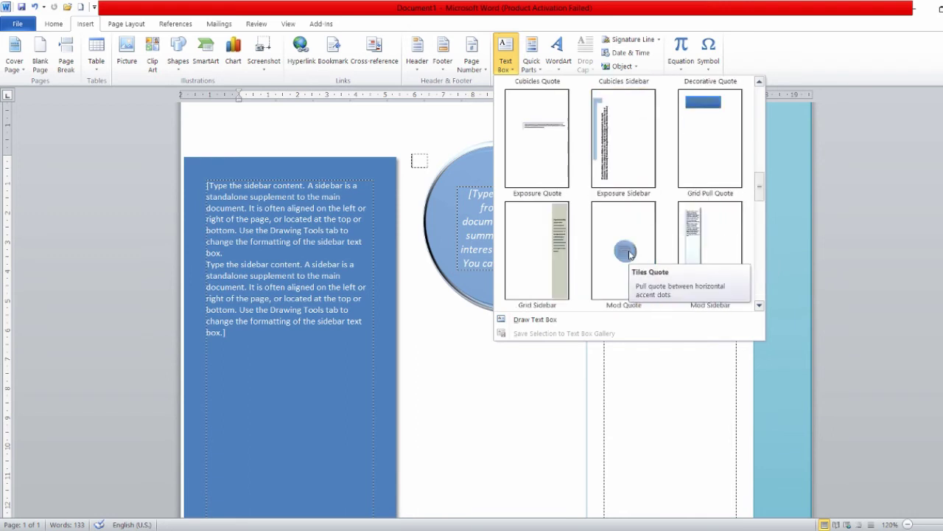
click(614, 143)
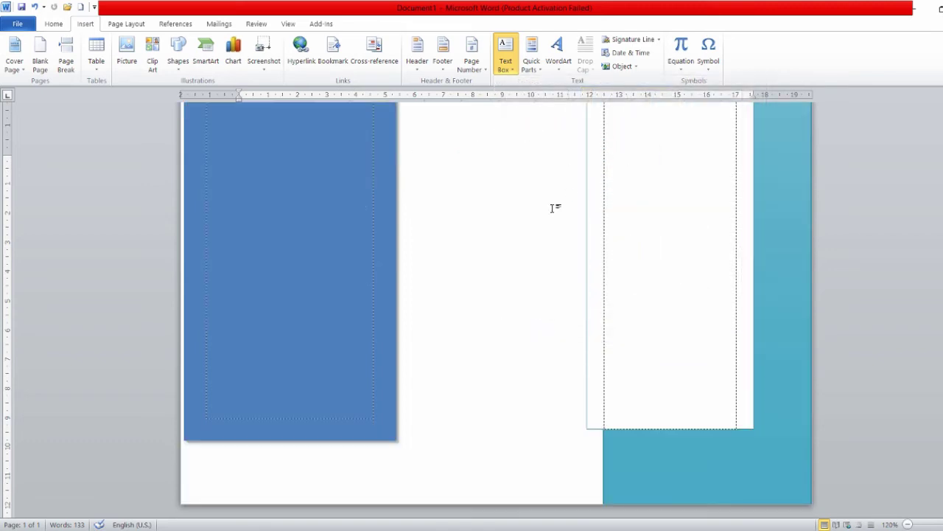
Drag the blue Exposure sidebar right and up toward the page centre
scroll(400, 236, up, 1)
scroll(401, 236, up, 5)
scroll(398, 234, up, 4)
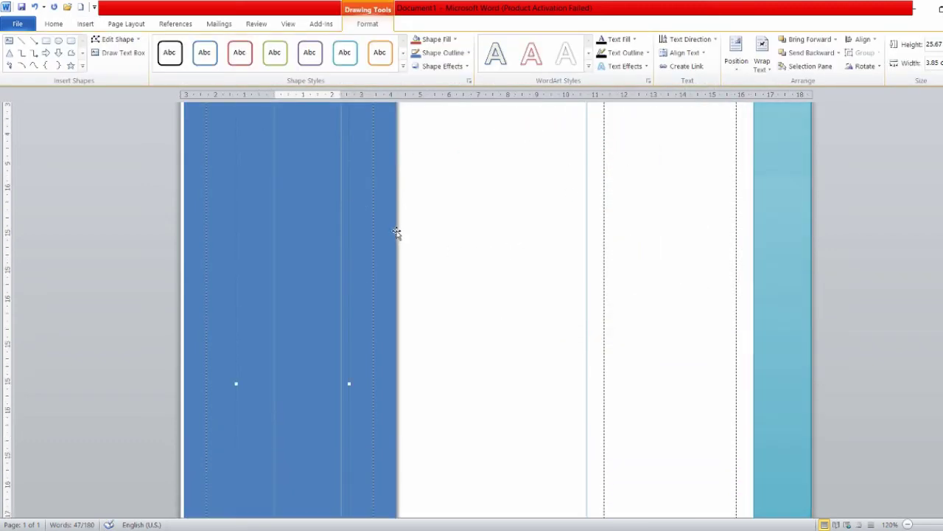
scroll(397, 233, up, 2)
scroll(397, 232, up, 2)
scroll(397, 233, up, 2)
scroll(396, 233, up, 2)
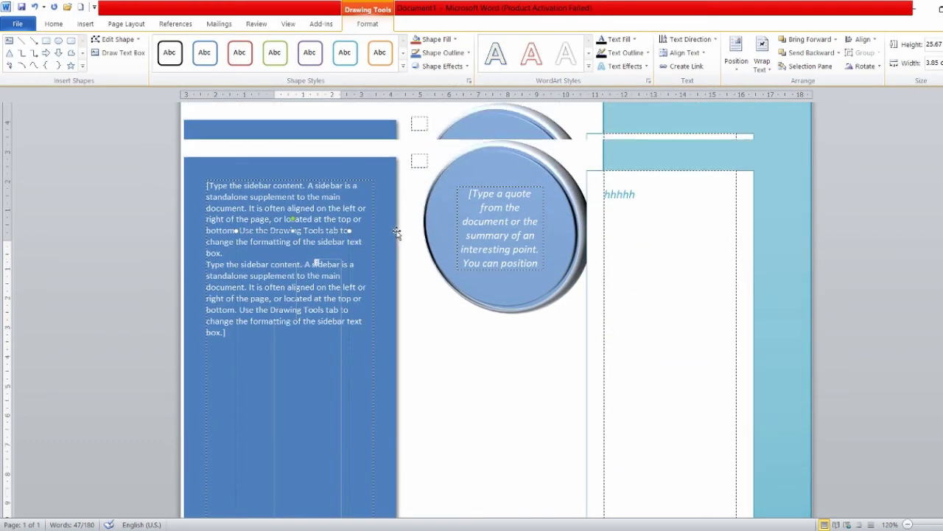
scroll(396, 233, up, 1)
drag(384, 182, 504, 191)
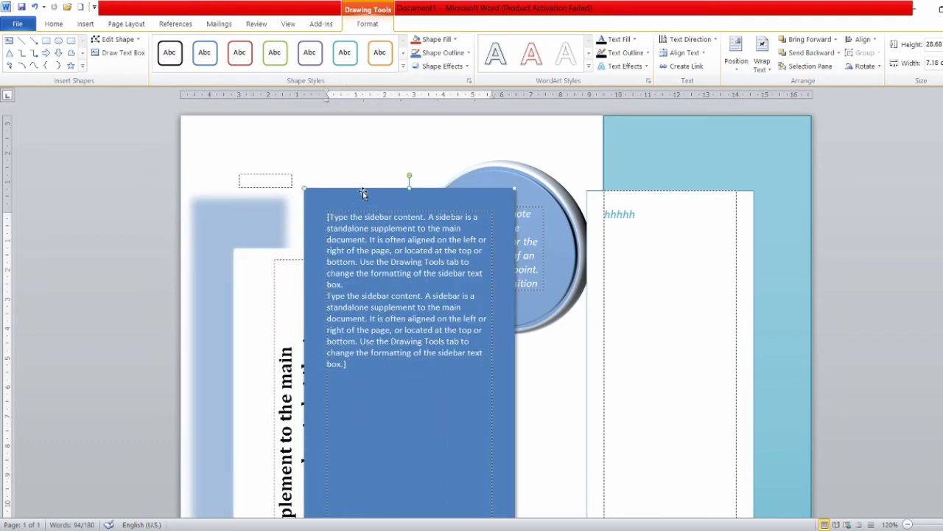
mouse_move(348, 208)
mouse_down()
mouse_move(484, 182)
mouse_move(472, 182)
mouse_up()
Shrink the sidebar from its top-right corner so the round quote shows above it
scroll(400, 305, down, 5)
scroll(413, 299, down, 1)
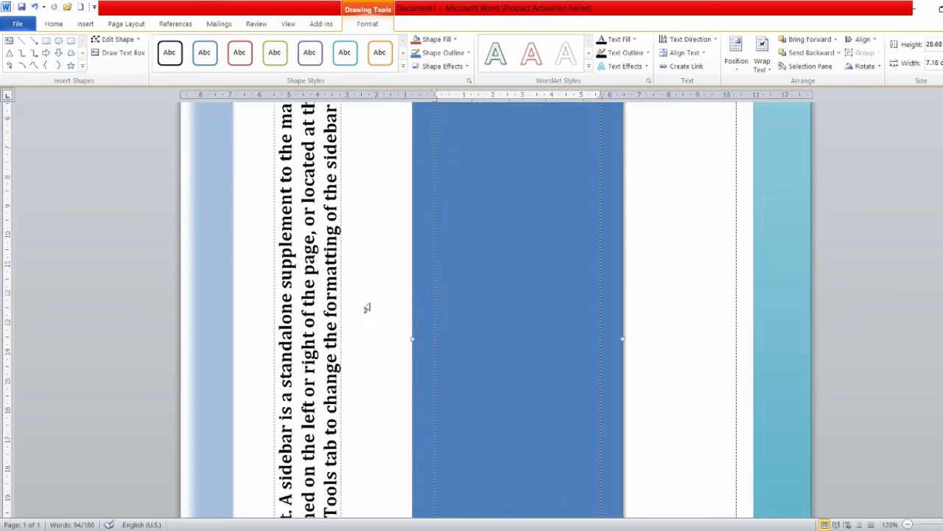
scroll(366, 310, down, 4)
scroll(320, 317, down, 4)
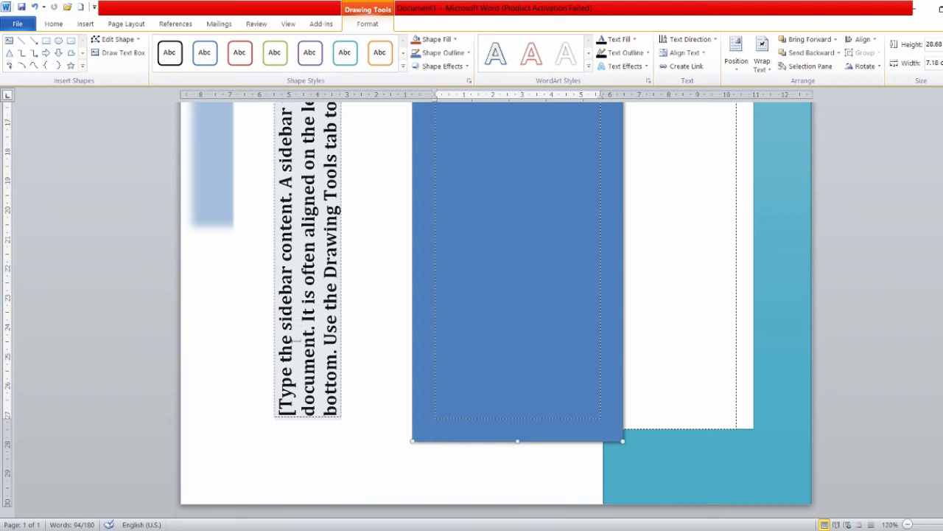
scroll(298, 387, up, 5)
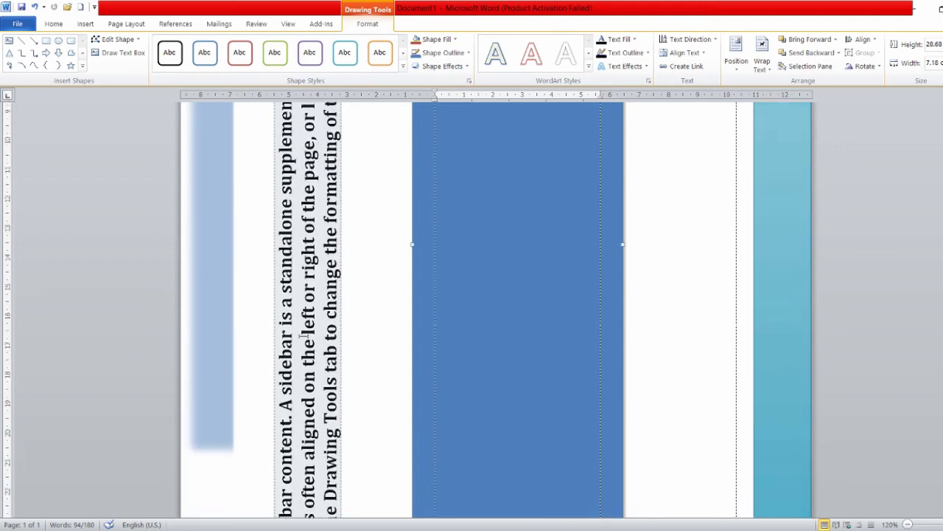
scroll(307, 322, up, 3)
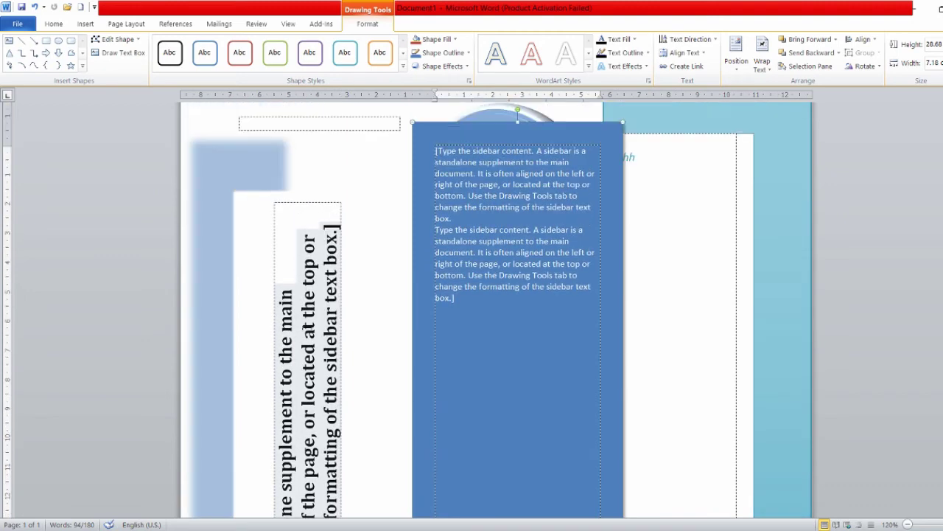
scroll(307, 322, down, 3)
scroll(307, 322, down, 5)
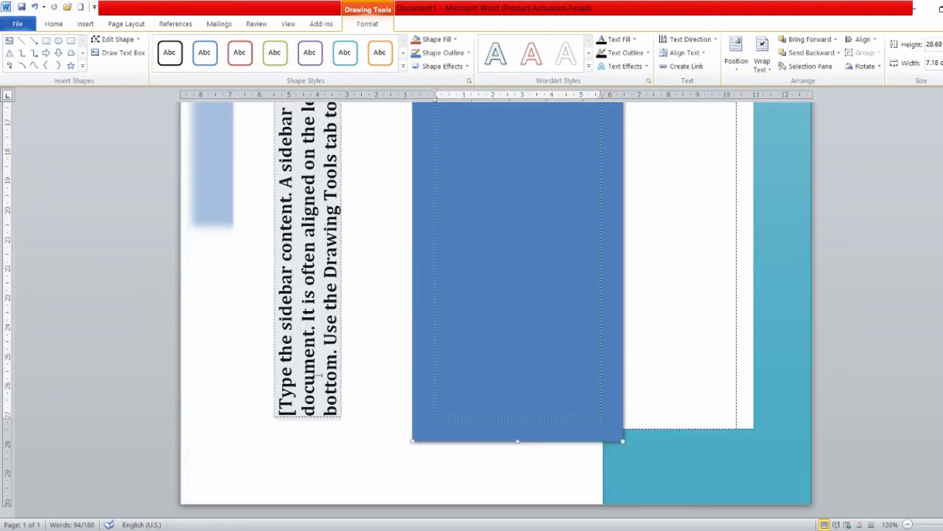
scroll(331, 138, up, 8)
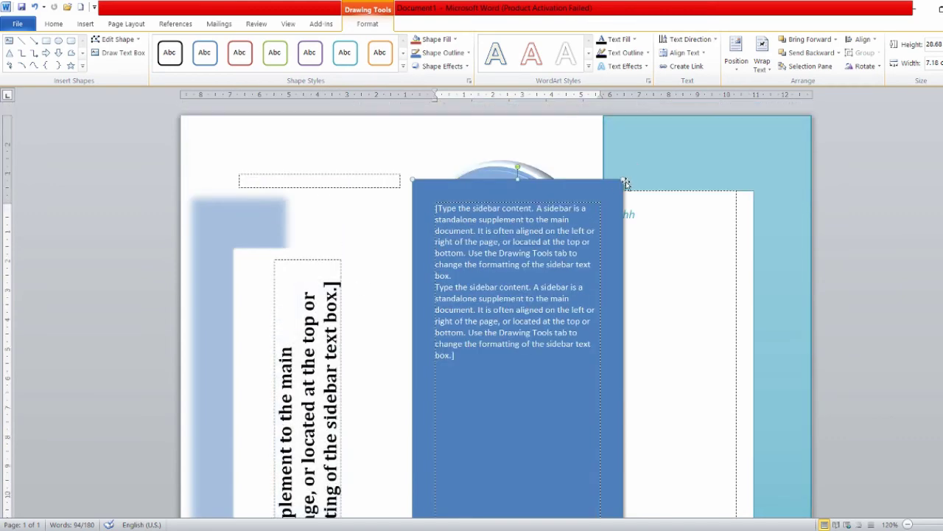
drag(624, 180, 543, 321)
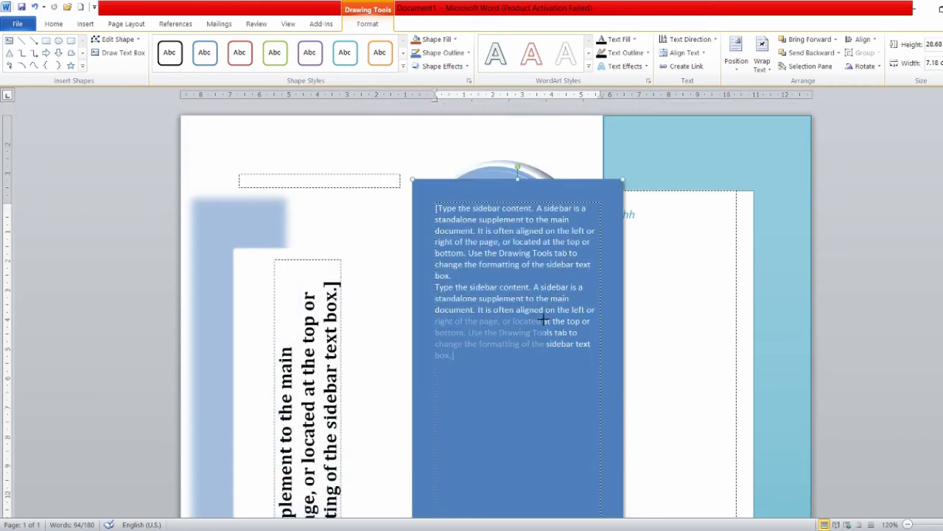
Widen the blue sidebar under the round quote and put the cursor in the quote text
scroll(543, 310, down, 4)
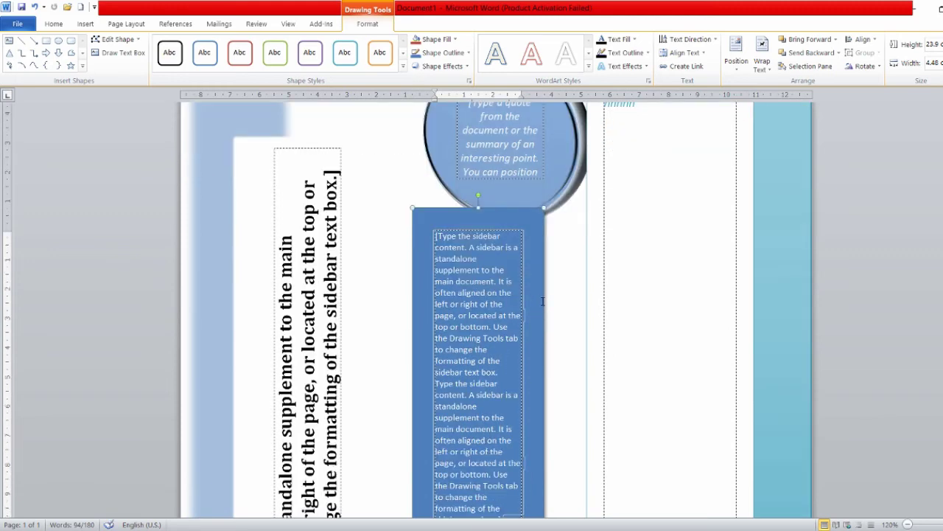
scroll(541, 364, down, 3)
scroll(541, 364, down, 2)
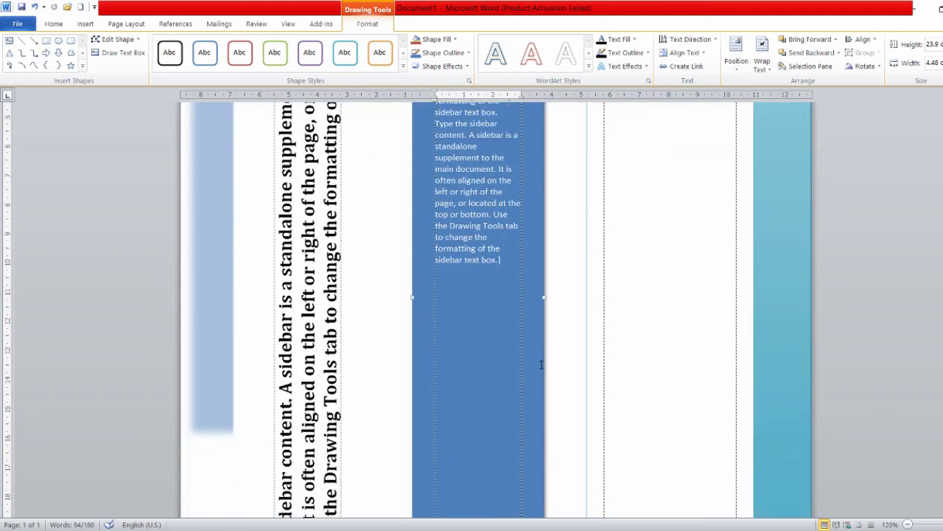
scroll(515, 300, up, 3)
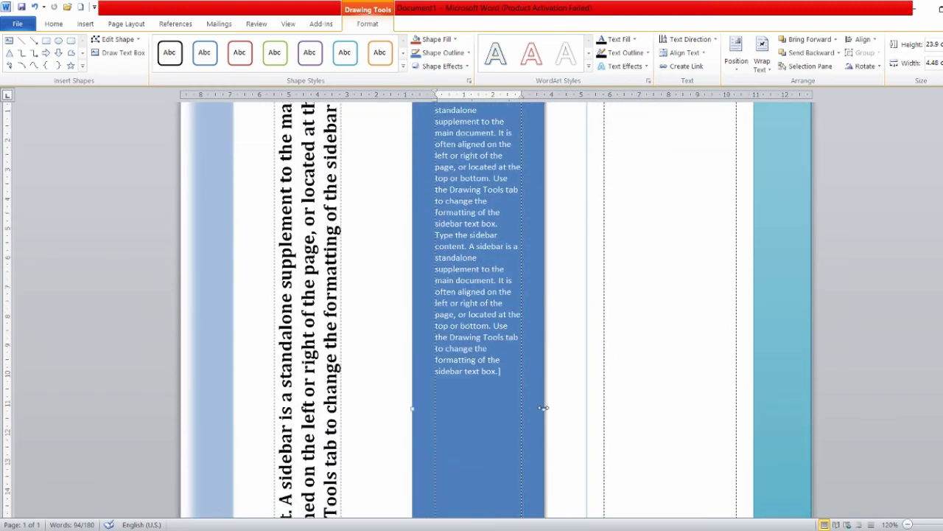
drag(543, 407, 588, 407)
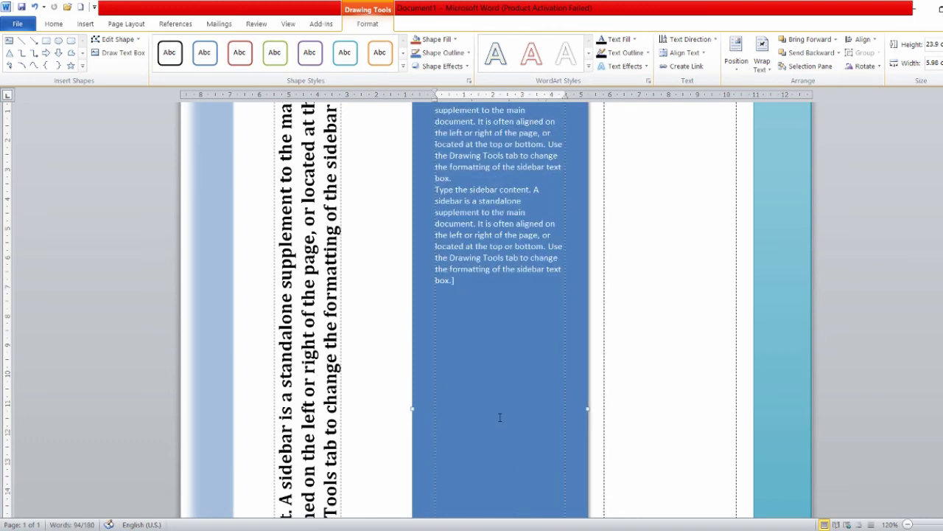
scroll(499, 417, down, 3)
scroll(509, 395, down, 3)
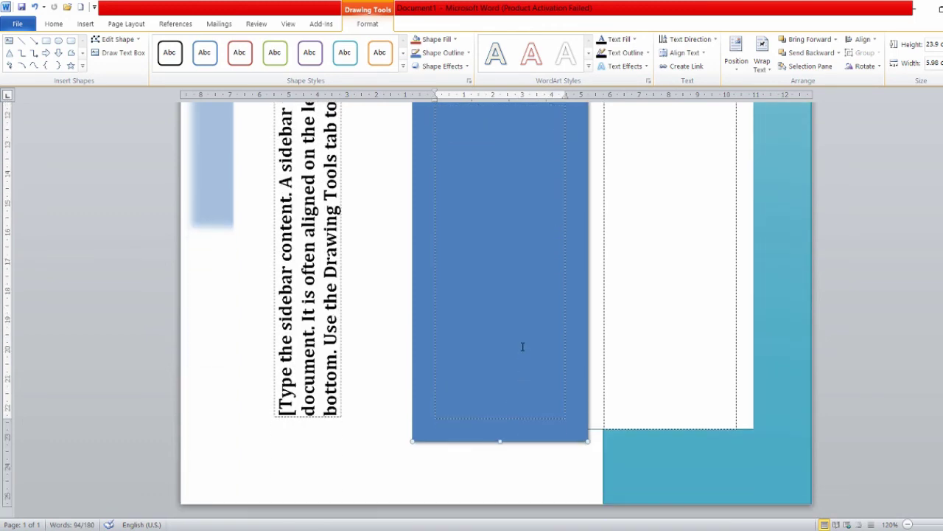
scroll(523, 346, up, 2)
scroll(480, 298, up, 3)
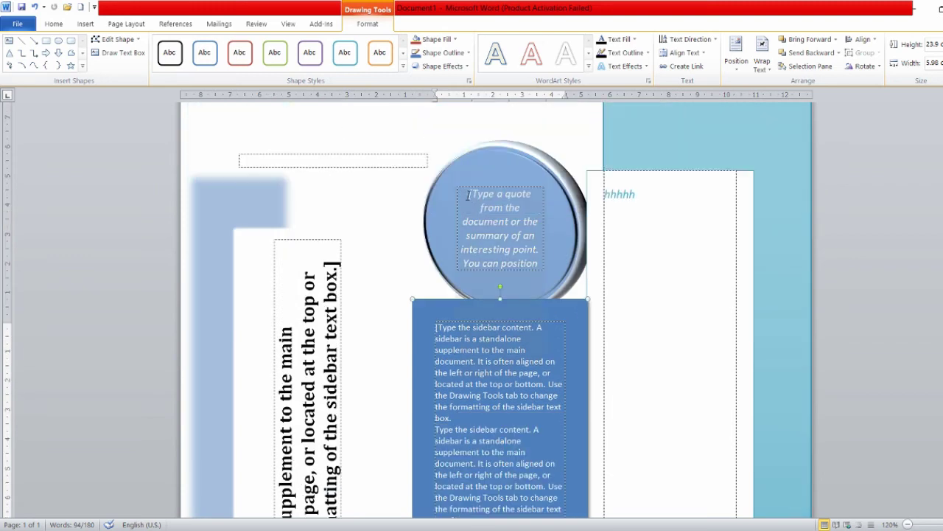
click(518, 234)
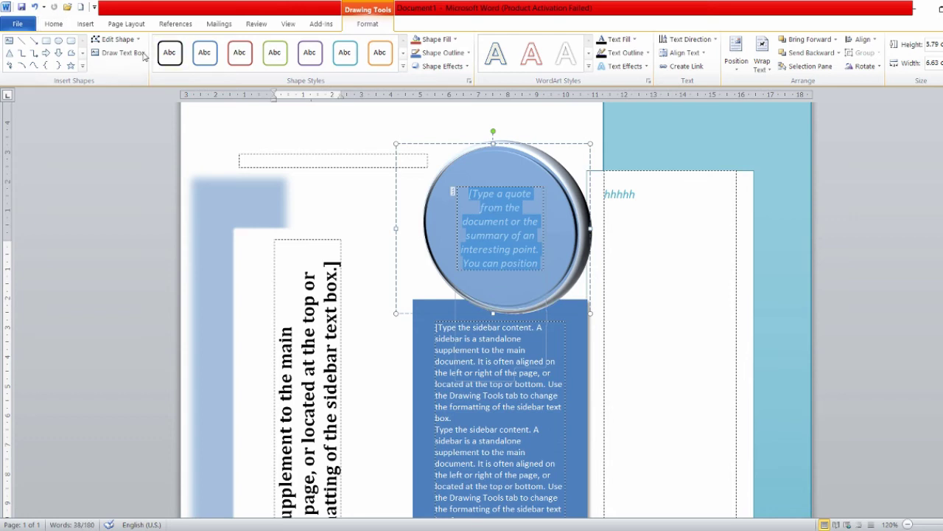
Format the round quote text in red Bookman Old Style, with bold removed
click(59, 28)
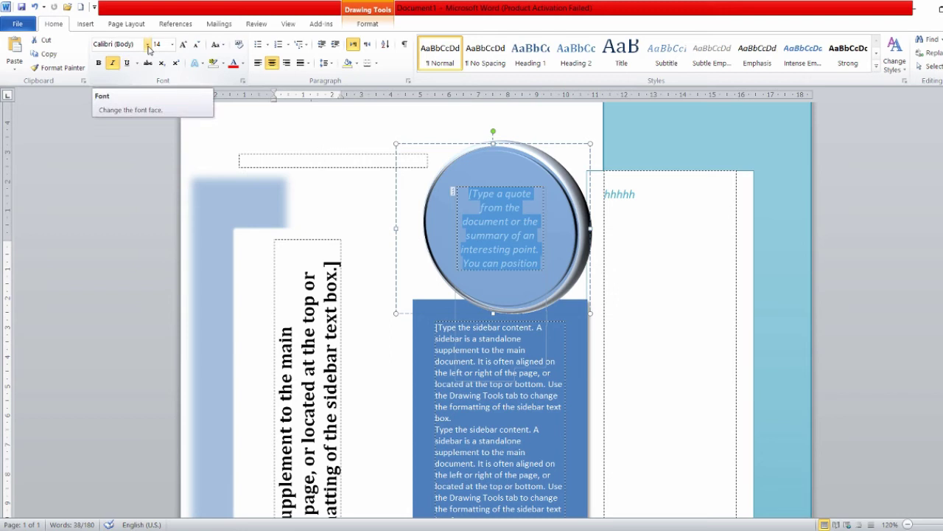
click(149, 45)
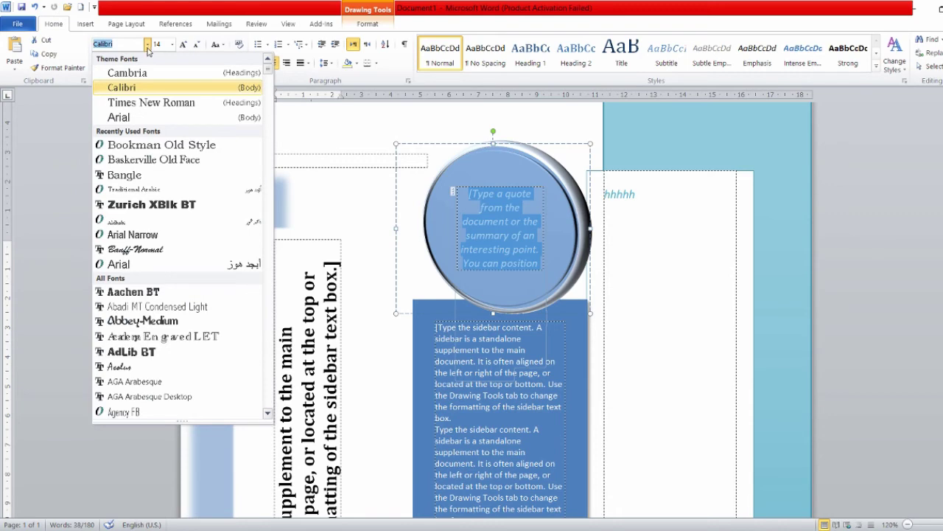
click(147, 145)
triple_click(517, 268)
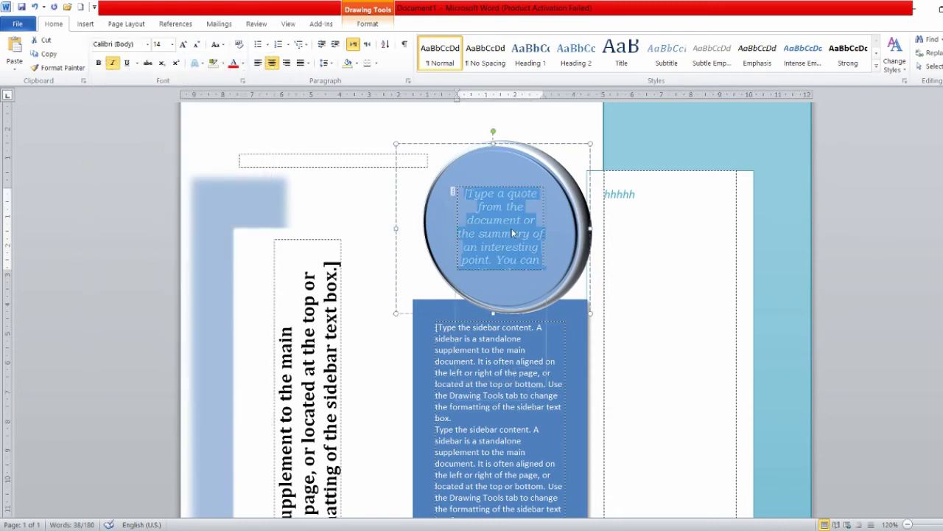
click(112, 63)
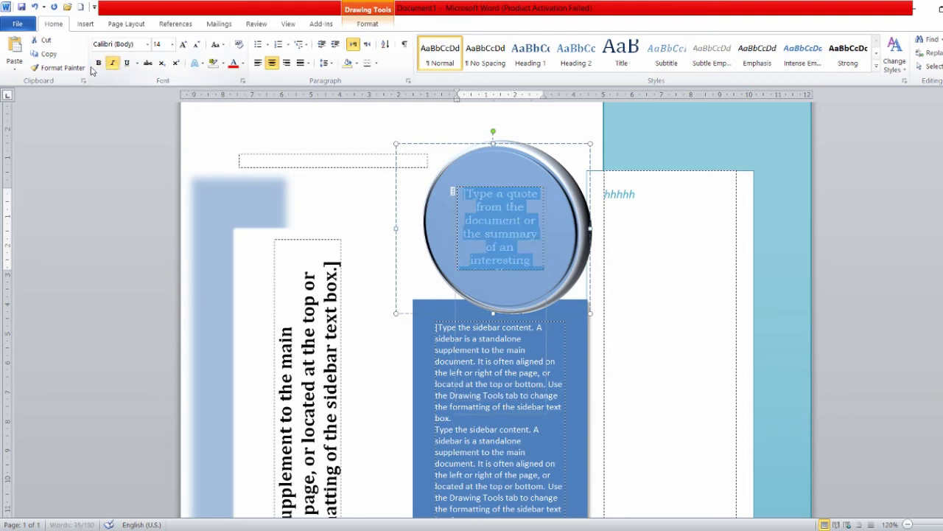
click(98, 65)
click(98, 65)
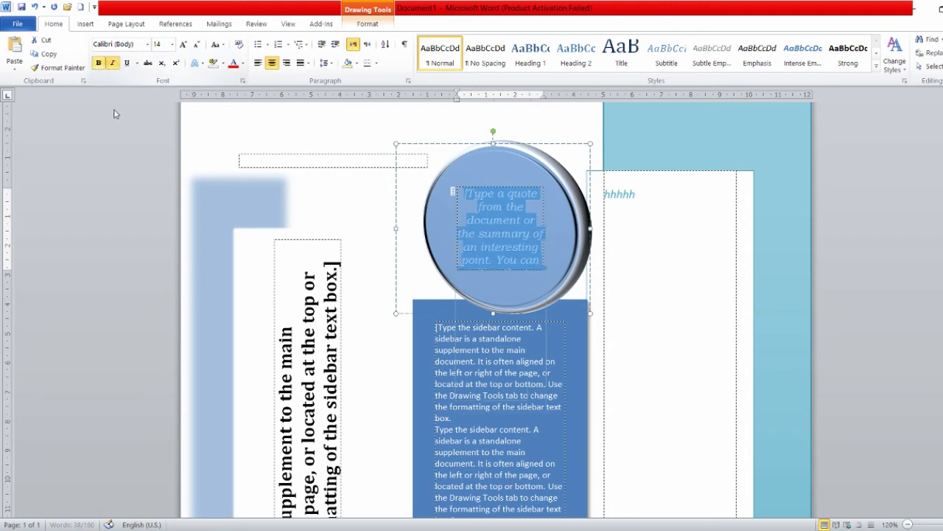
click(98, 65)
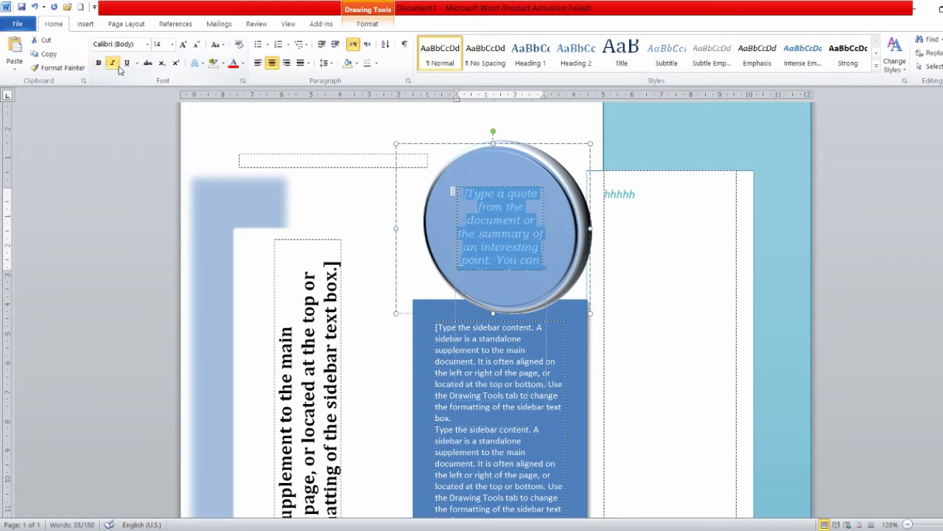
click(114, 65)
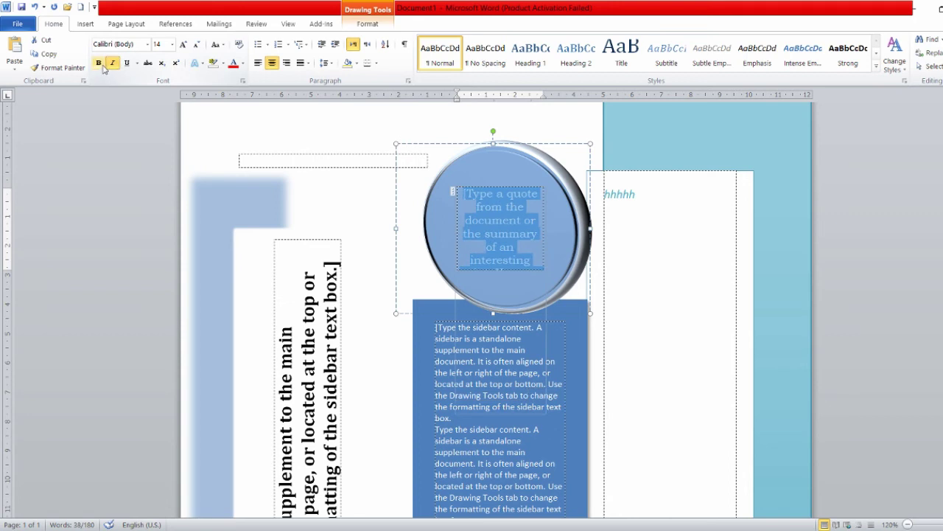
click(234, 64)
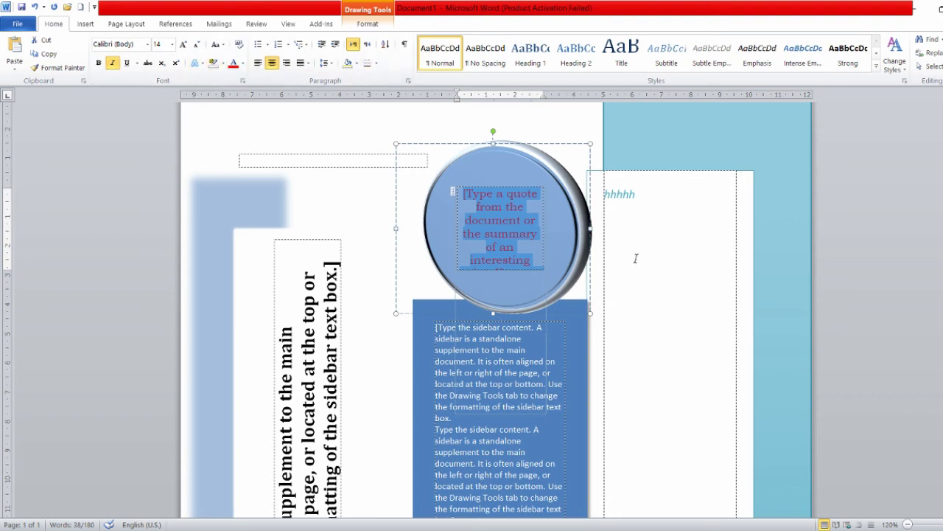
click(636, 204)
Select the blue sidebar box below the quote and bring up the Insert commands
click(289, 334)
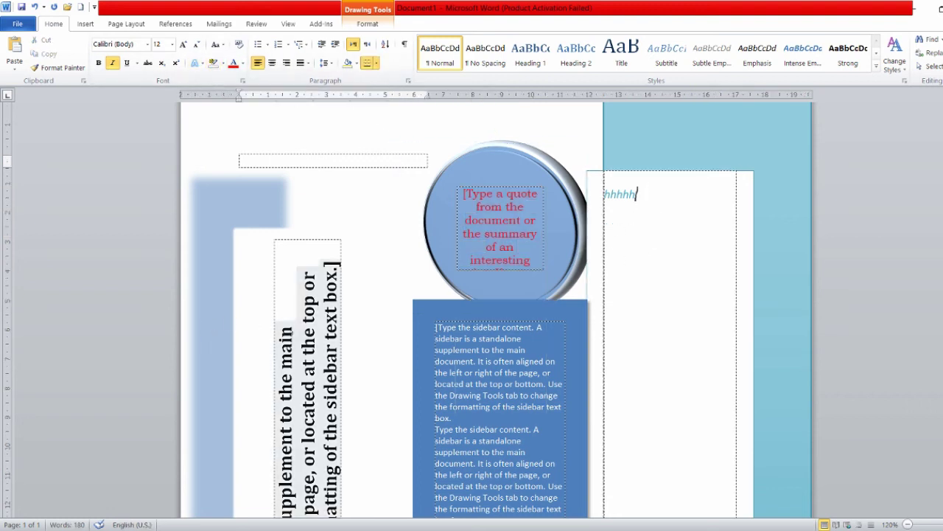
scroll(289, 333, down, 1)
scroll(506, 253, down, 3)
scroll(506, 252, up, 5)
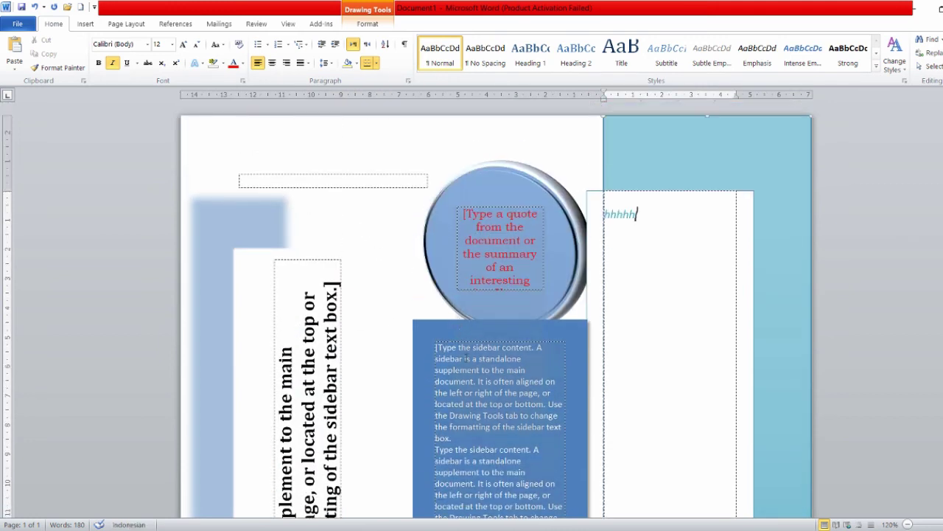
click(456, 327)
scroll(456, 354, down, 4)
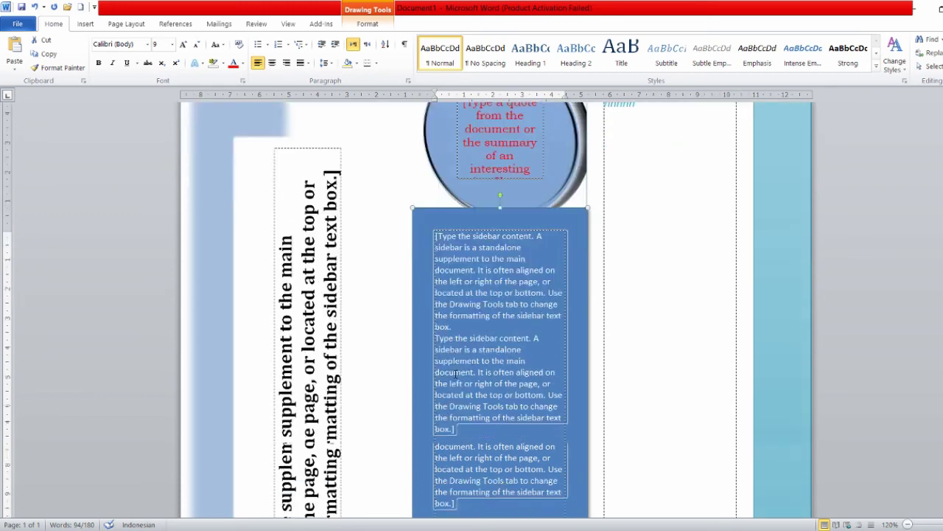
scroll(455, 354, up, 4)
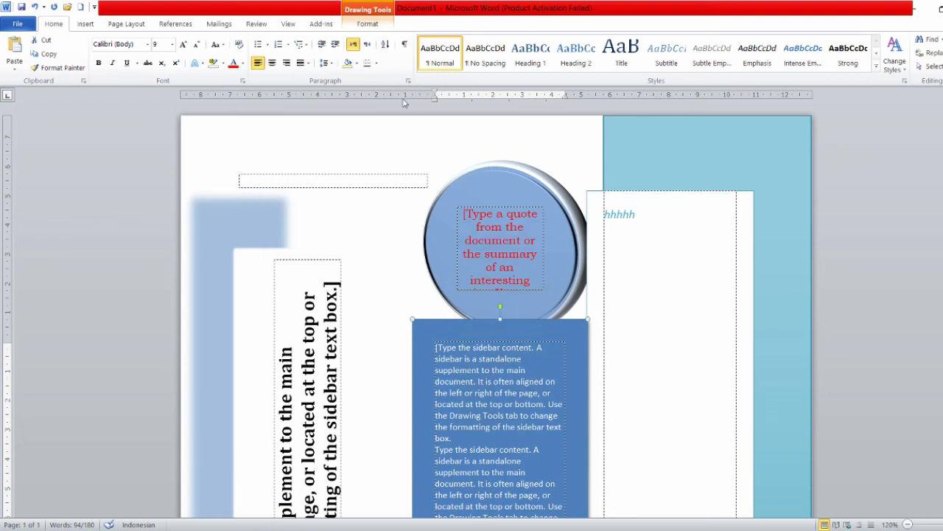
click(85, 25)
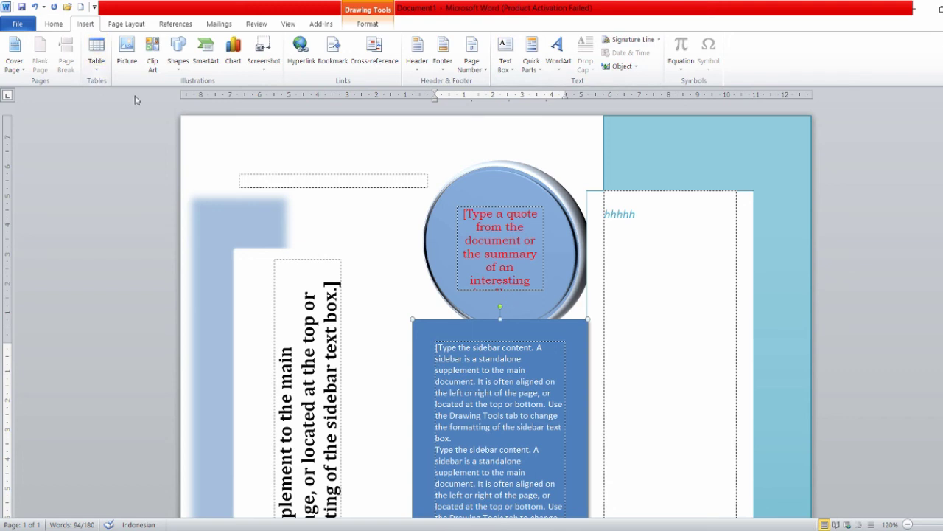
Check the Shapes gallery without inserting a shape, then review the page top to bottom
click(178, 70)
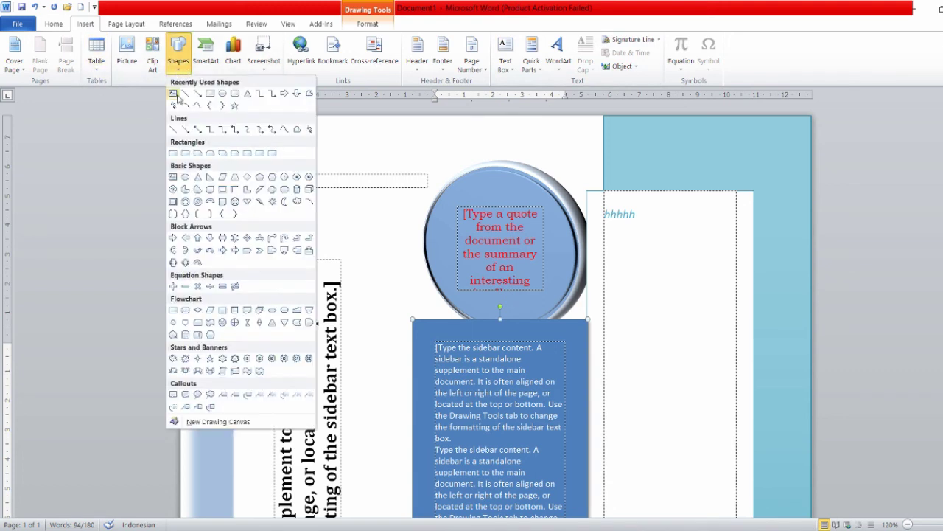
click(356, 137)
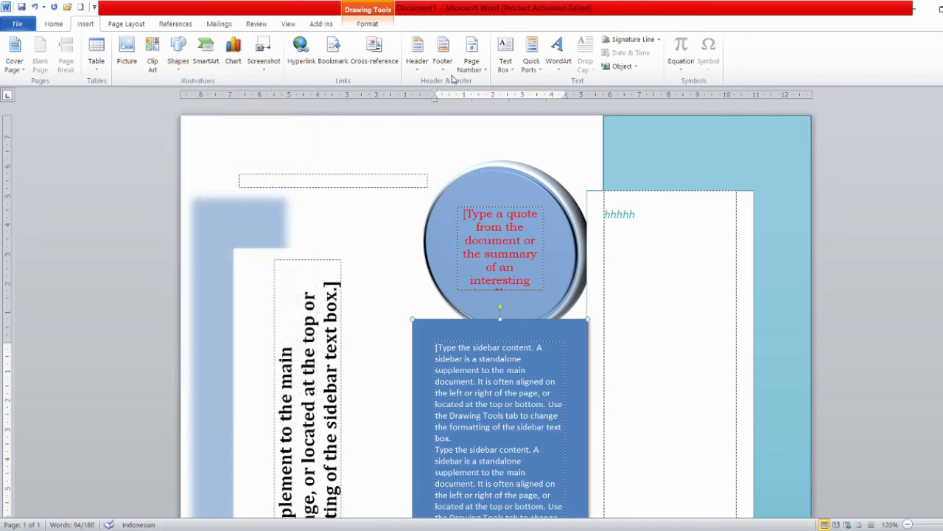
scroll(486, 166, down, 3)
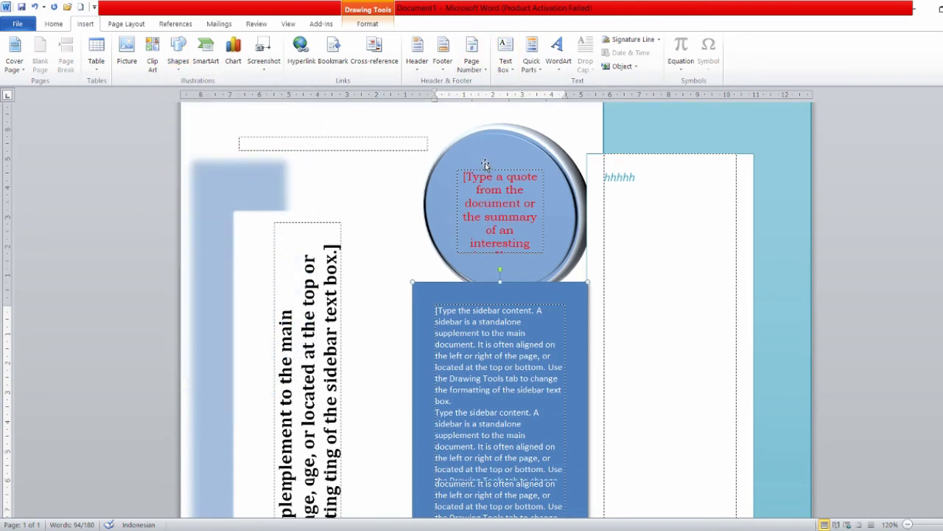
scroll(484, 168, down, 3)
scroll(480, 185, down, 3)
scroll(485, 238, down, 3)
scroll(472, 253, down, 3)
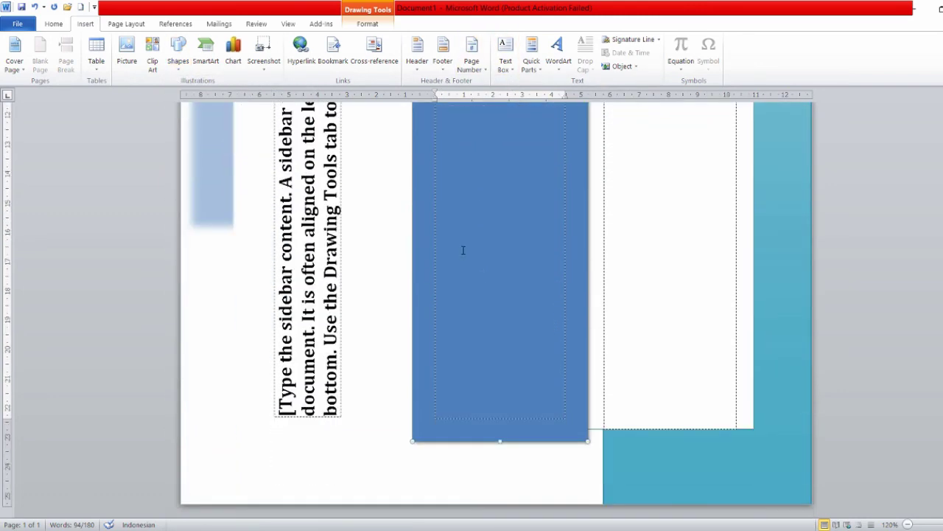
scroll(387, 152, up, 3)
scroll(385, 207, up, 3)
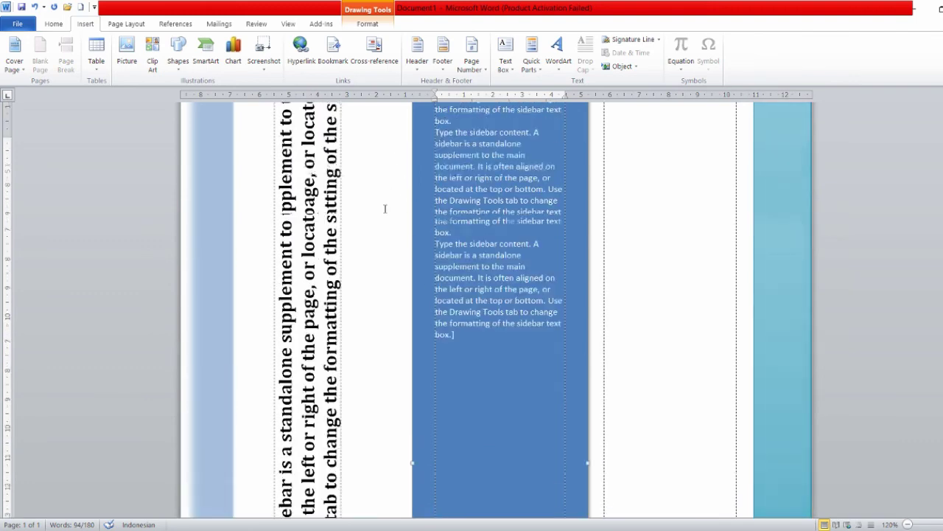
scroll(385, 206, up, 3)
scroll(387, 208, up, 3)
scroll(387, 209, up, 1)
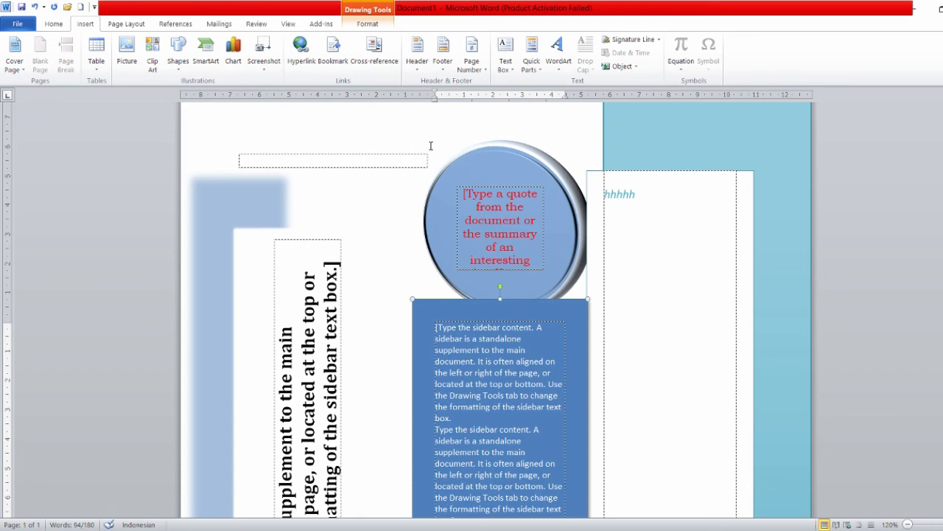
scroll(638, 151, up, 1)
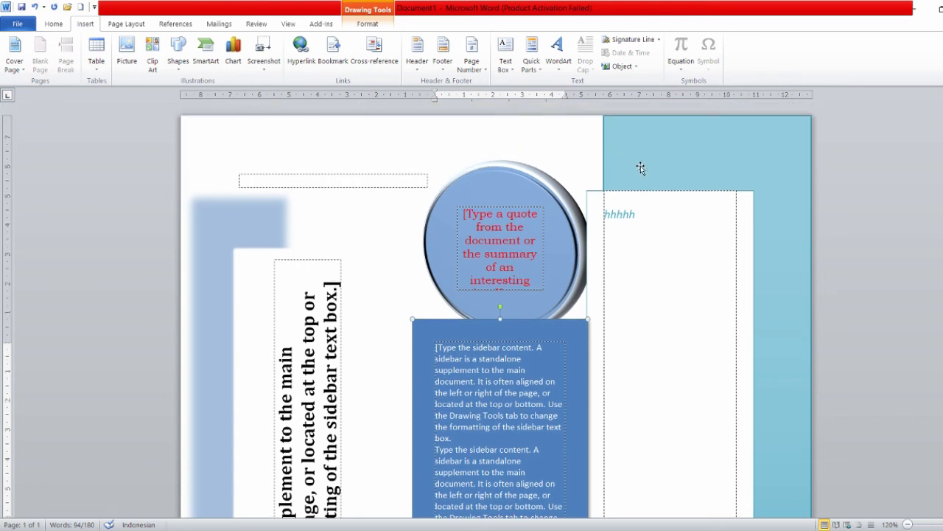
Scroll down the page and restore the maximized Word window to a smaller size
scroll(364, 218, down, 4)
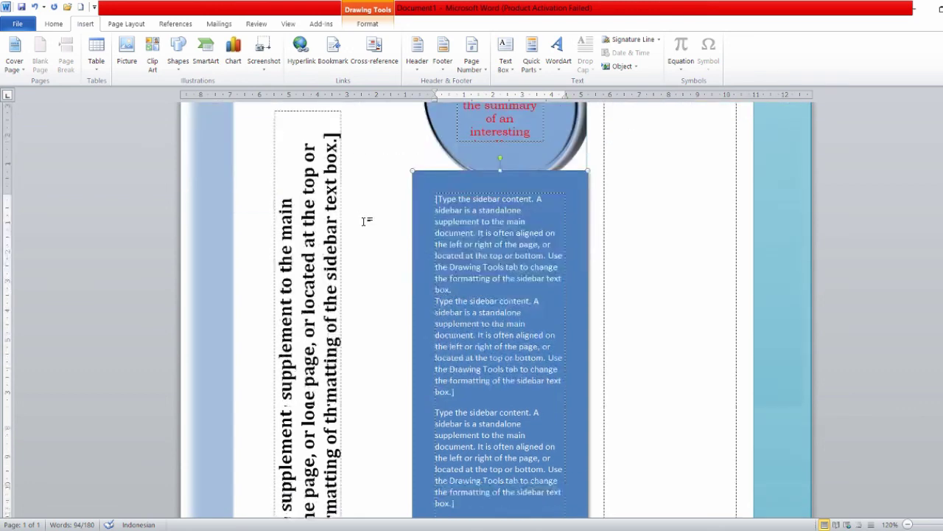
scroll(365, 219, down, 8)
scroll(374, 226, down, 4)
scroll(363, 261, down, 3)
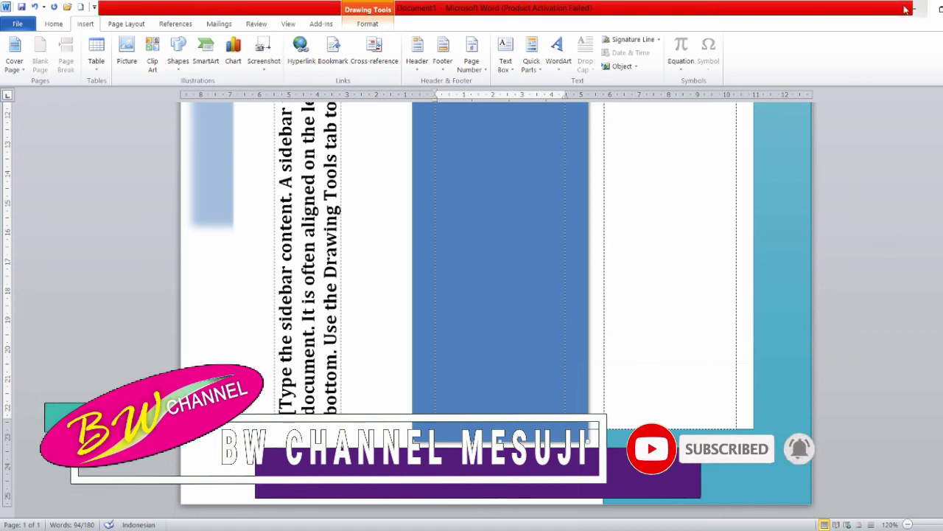
click(930, 9)
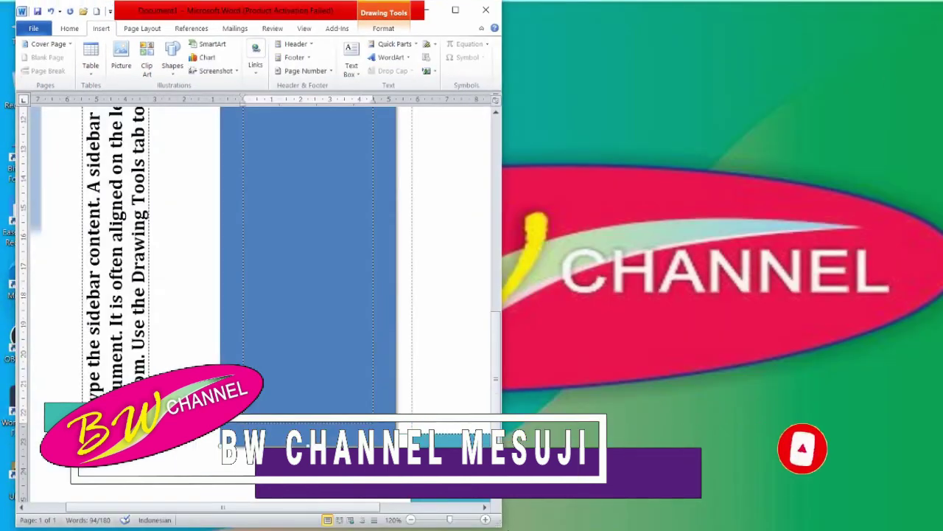